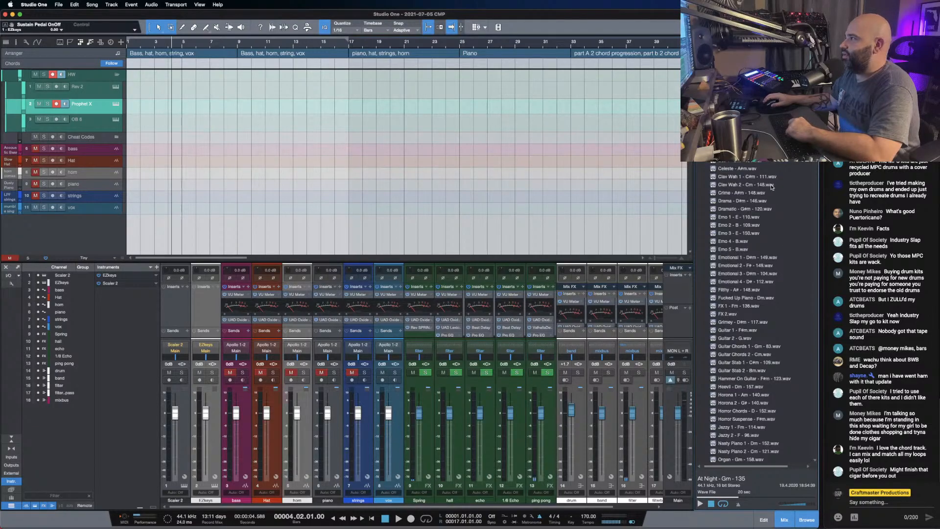
- Audition samples in the sound browser, including Bass Note, Guitar Chords 1 and 2, Guitar Stab 1, Horona, Jazzy 1 and Horror Chords
click(744, 144)
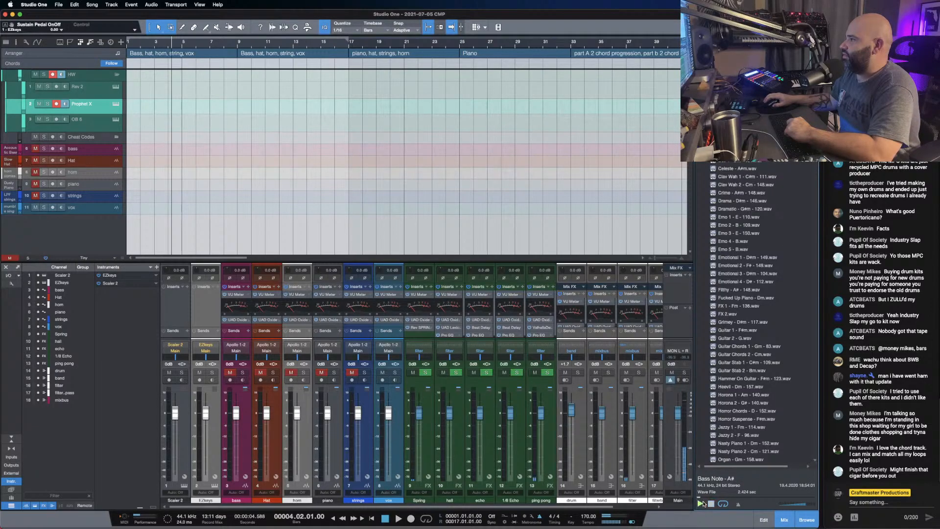
click(732, 346)
click(731, 354)
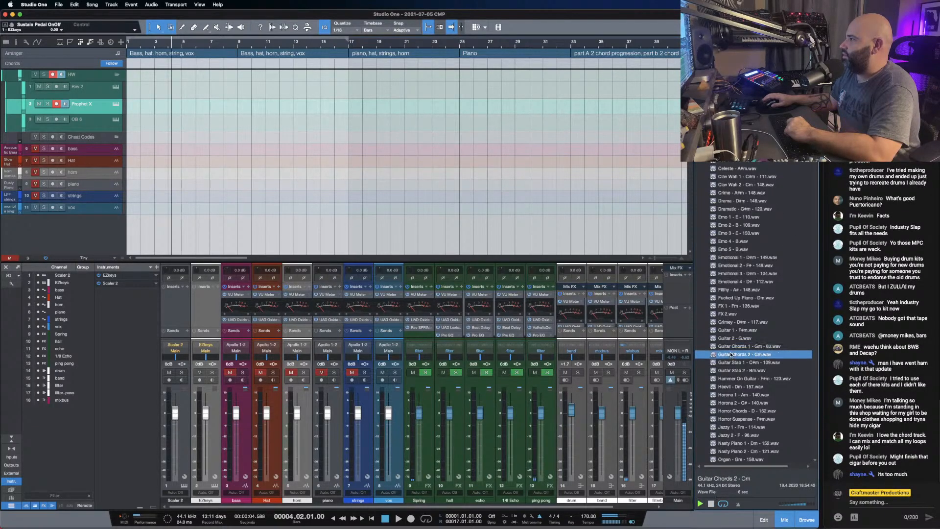
click(733, 362)
click(733, 394)
click(729, 427)
click(731, 402)
click(731, 410)
- Audition more samples further down the list, including Vibes 2, Vibes 3, Up Roll 1 and Wobble Bass, and look through the drum kit folders
scroll(732, 420, down, 3)
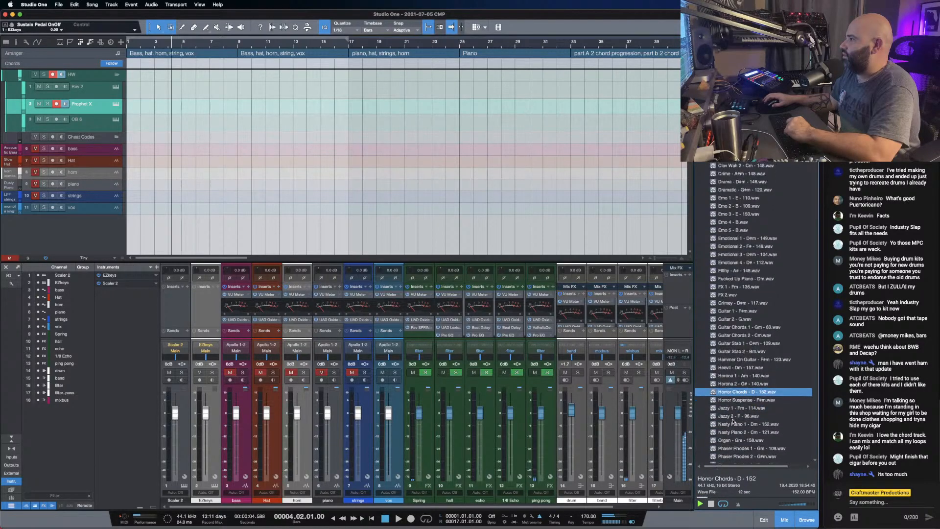
click(738, 444)
scroll(749, 419, down, 1)
click(737, 438)
click(736, 460)
scroll(747, 407, down, 10)
click(733, 383)
click(735, 332)
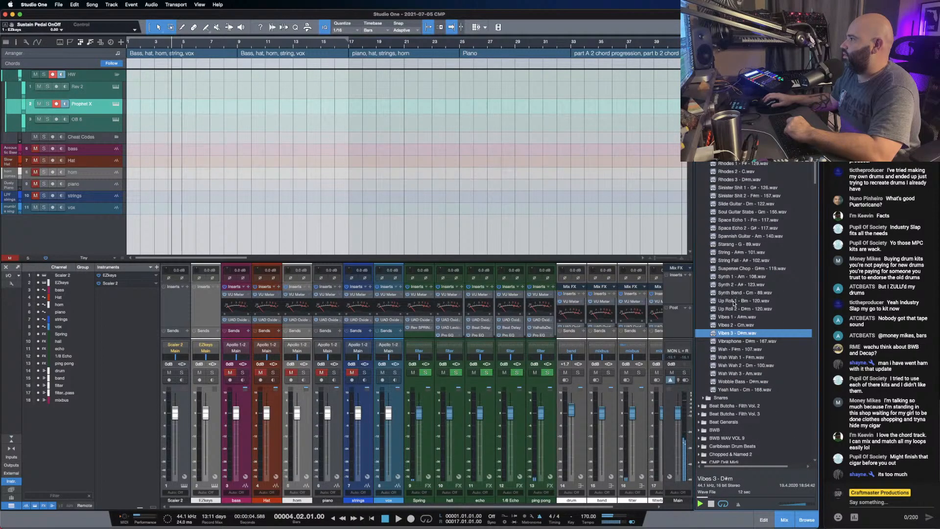
click(735, 301)
click(733, 317)
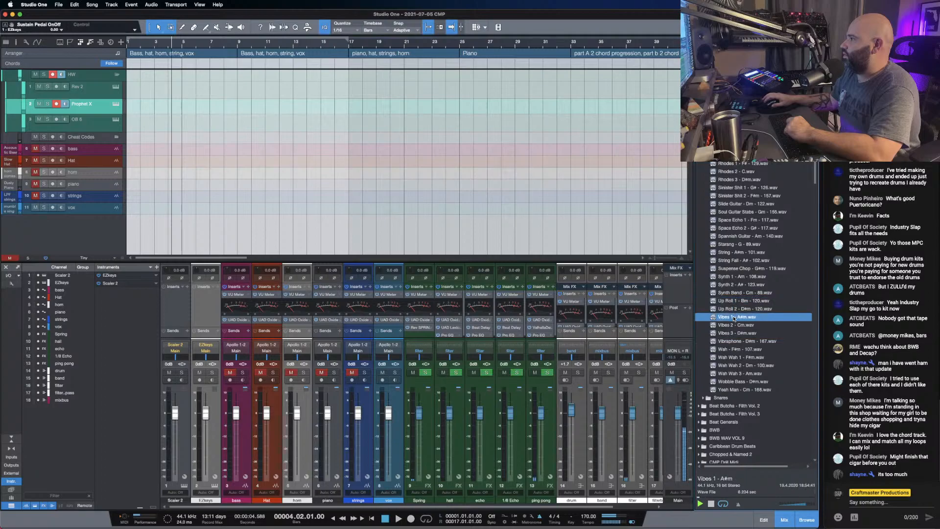
click(733, 381)
scroll(740, 305, down, 10)
scroll(741, 305, up, 15)
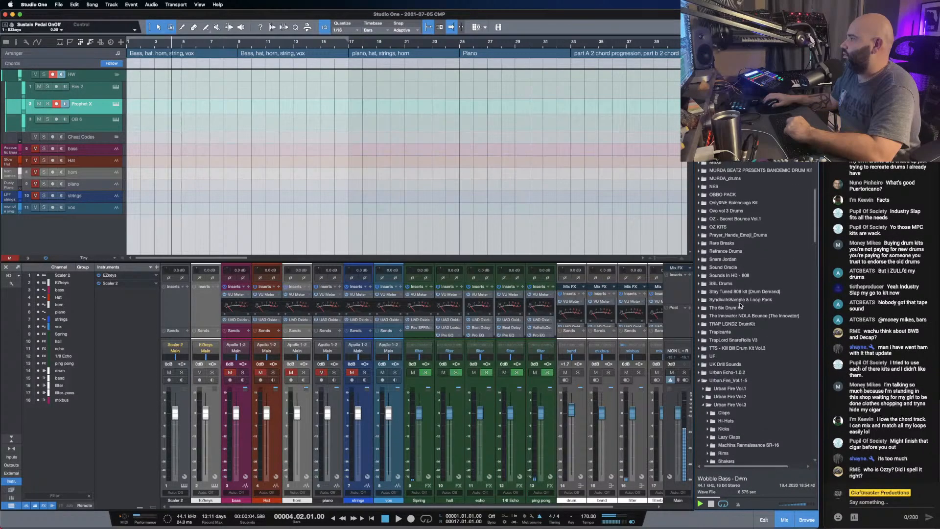
scroll(741, 305, up, 1)
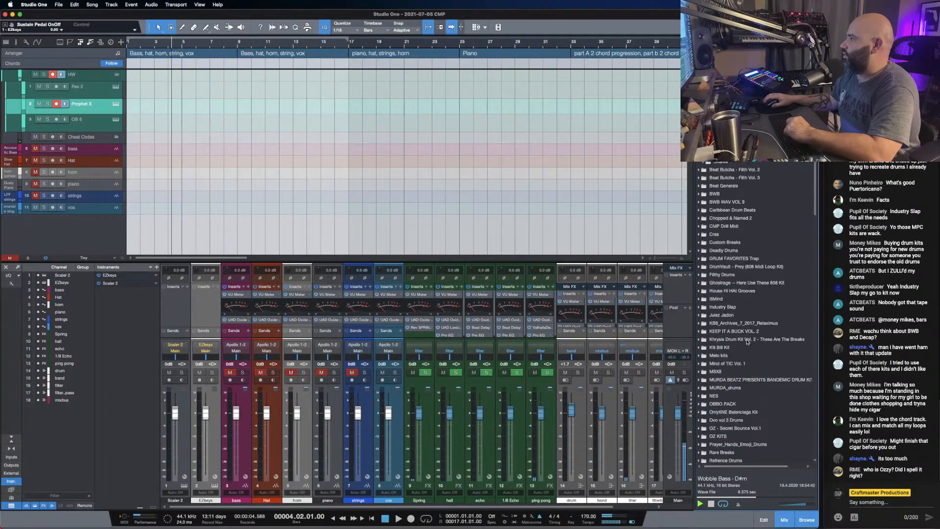
- Return to the start of the sample list, audition At Night, Bell 1, Bell 3, Celeste and Clav Wah 1, and stop the preview
click(899, 499)
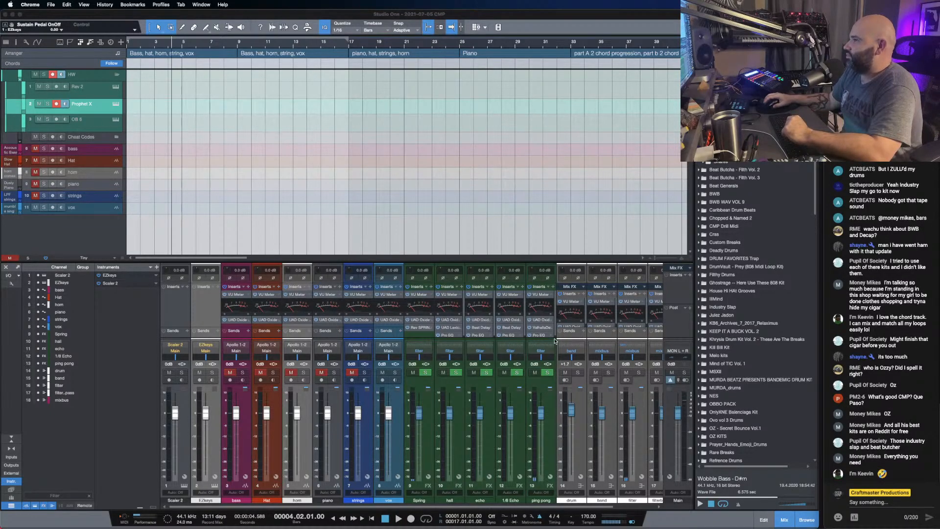
scroll(734, 164, up, 5)
scroll(733, 163, up, 15)
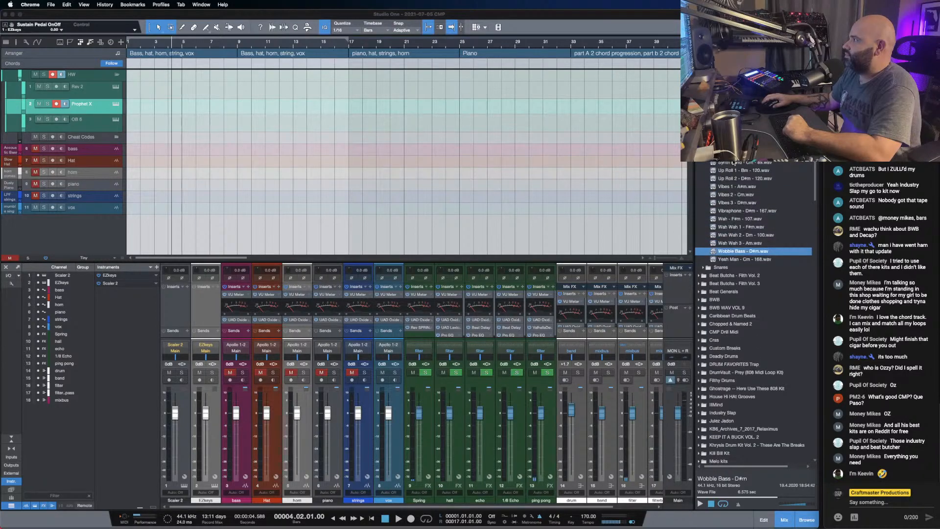
click(734, 163)
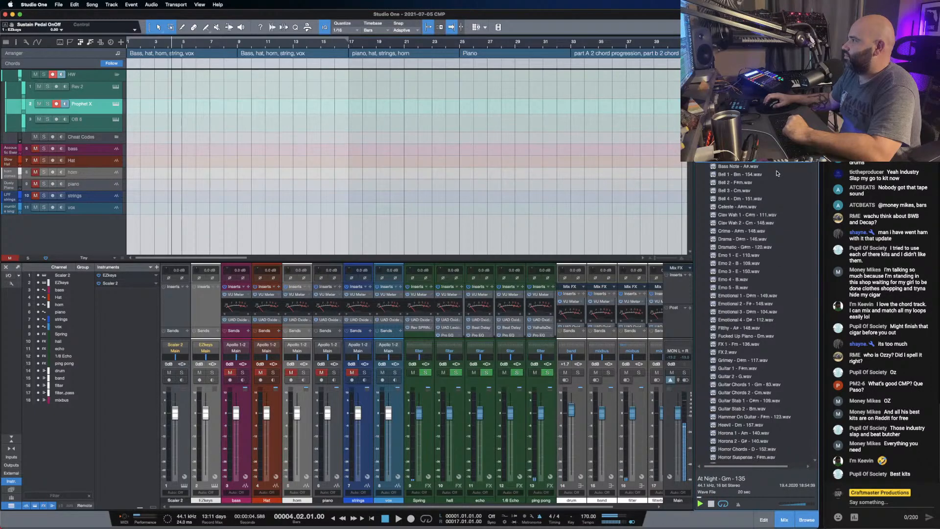
click(750, 174)
click(741, 190)
click(736, 207)
click(737, 215)
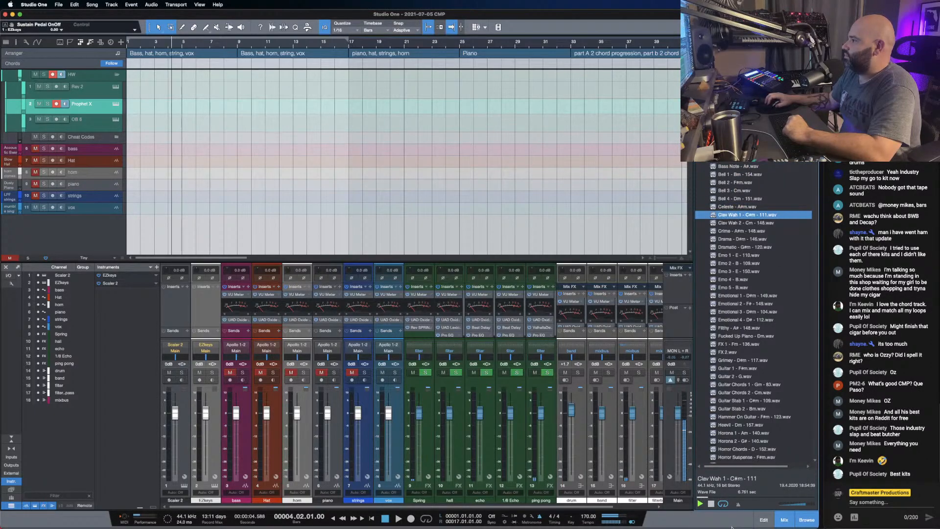
click(710, 503)
- Add the At Night - Gm - 135 sample to the arrangement as an audio track starting at bar 1 and set the song tempo to 135
drag(737, 157, 153, 86)
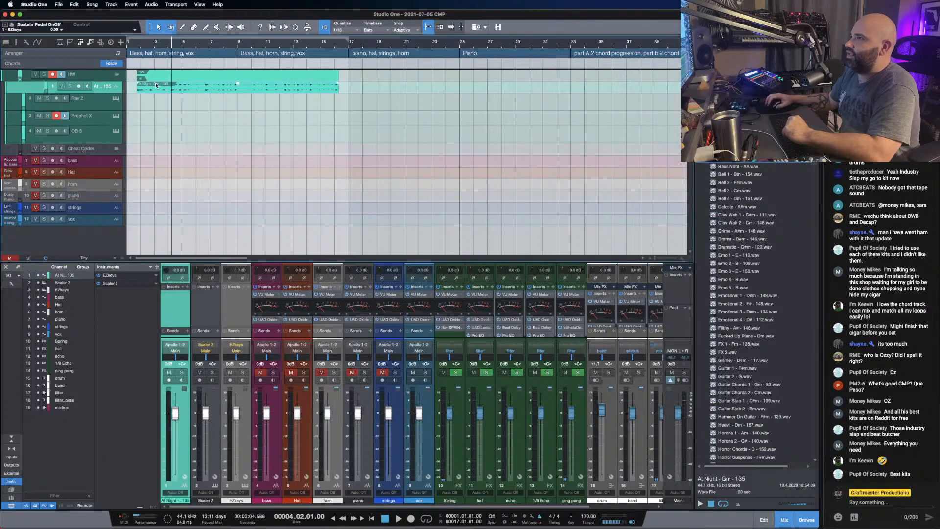
drag(220, 88, 209, 88)
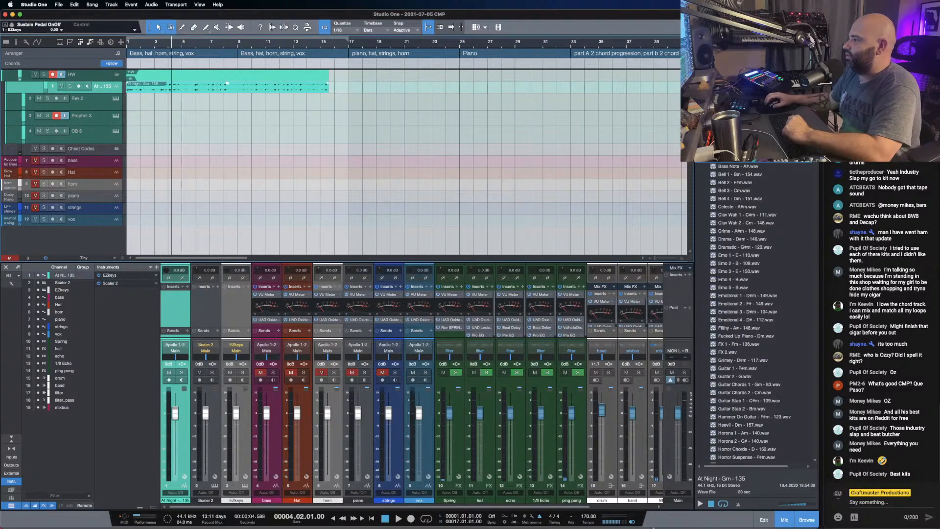
click(582, 515)
text(135)
key(Return)
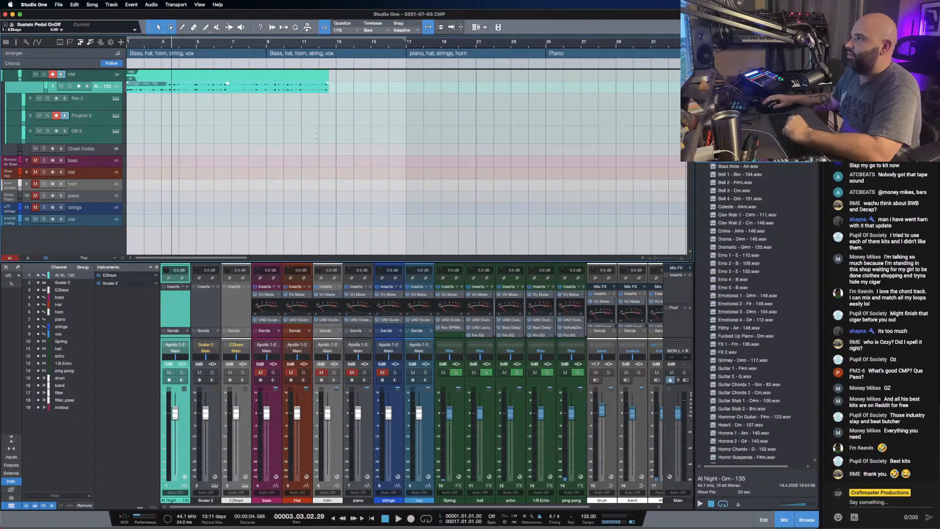
- Detect the chords of the At Night audio event and copy them to the chord track
right_click(280, 92)
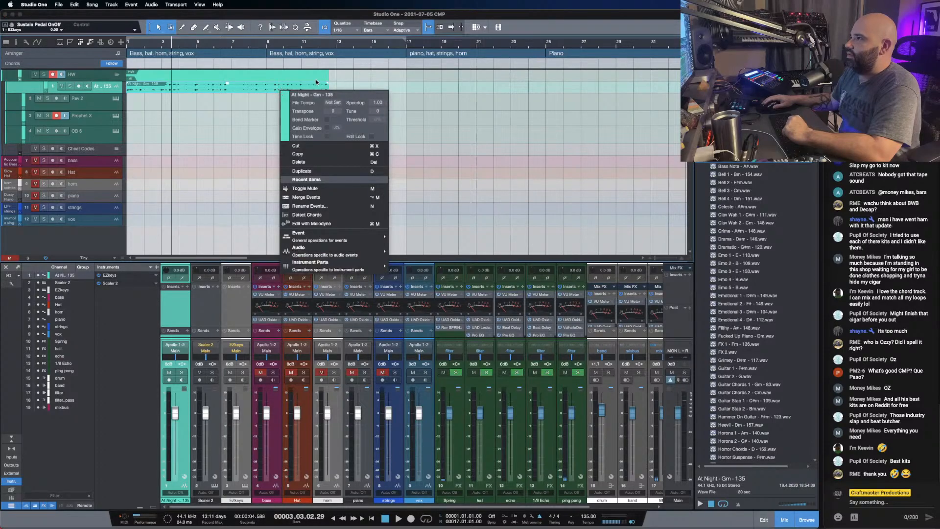
click(288, 87)
drag(253, 88, 250, 62)
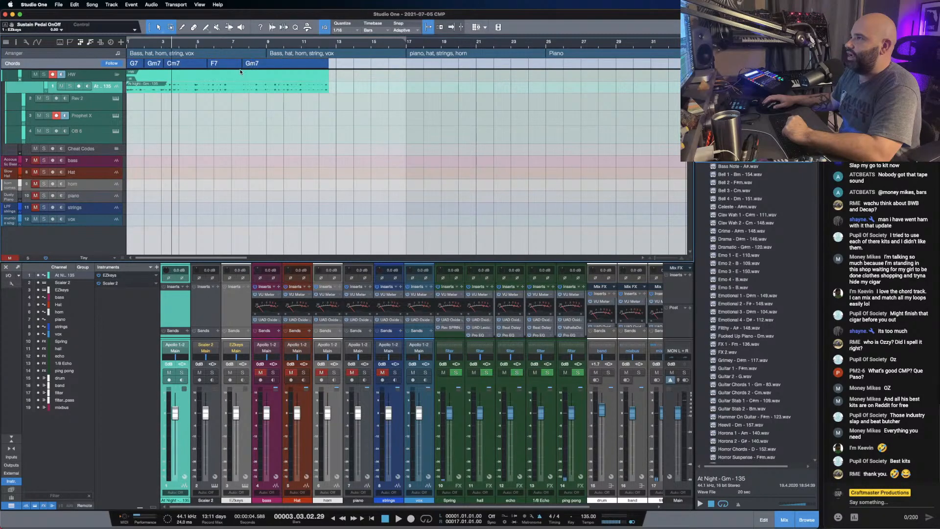
- Resize the chords on the chord track so Cm7 ends at bar 5 and the last Gm7 spans bars 7 to 9
drag(204, 44, 316, 46)
drag(167, 66, 201, 65)
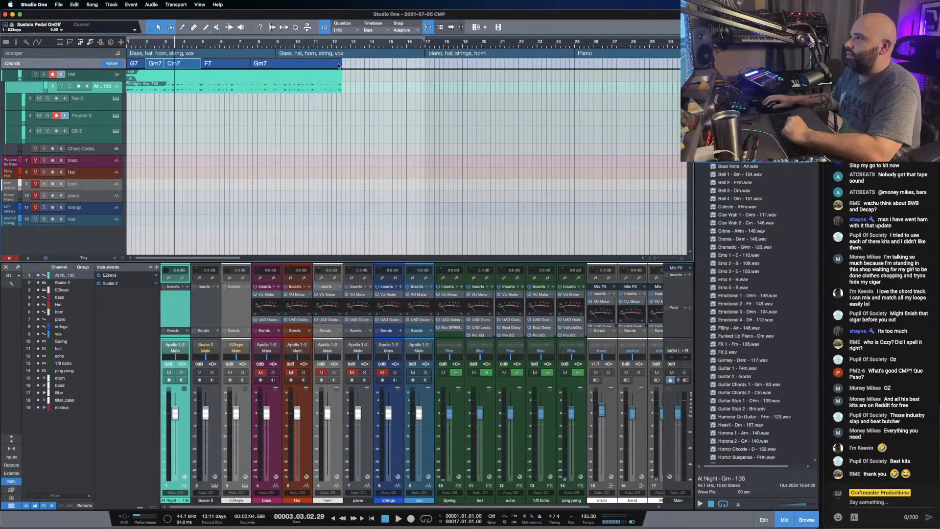
drag(338, 66, 239, 63)
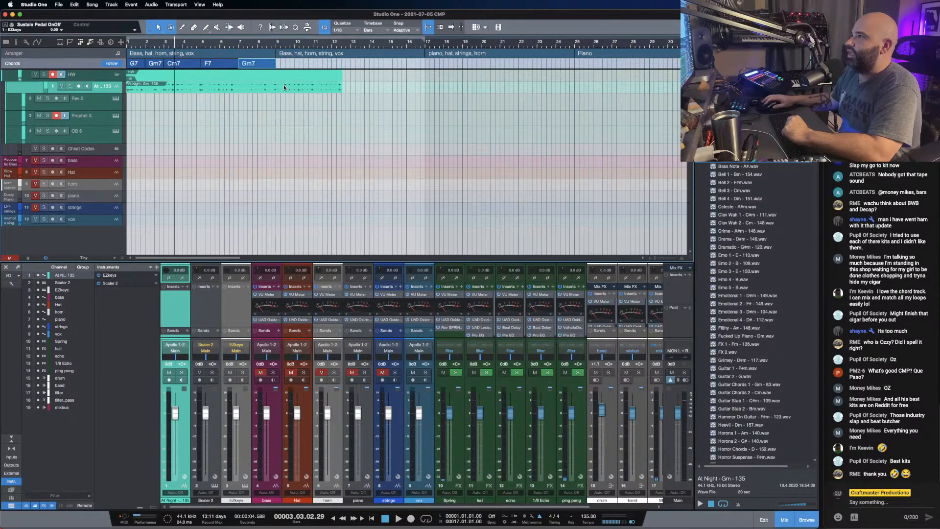
- Delete the At Night audio event and place the chord track's chords on the Prophet X track as MIDI from bar 1
click(284, 87)
key(Delete)
drag(289, 64, 144, 121)
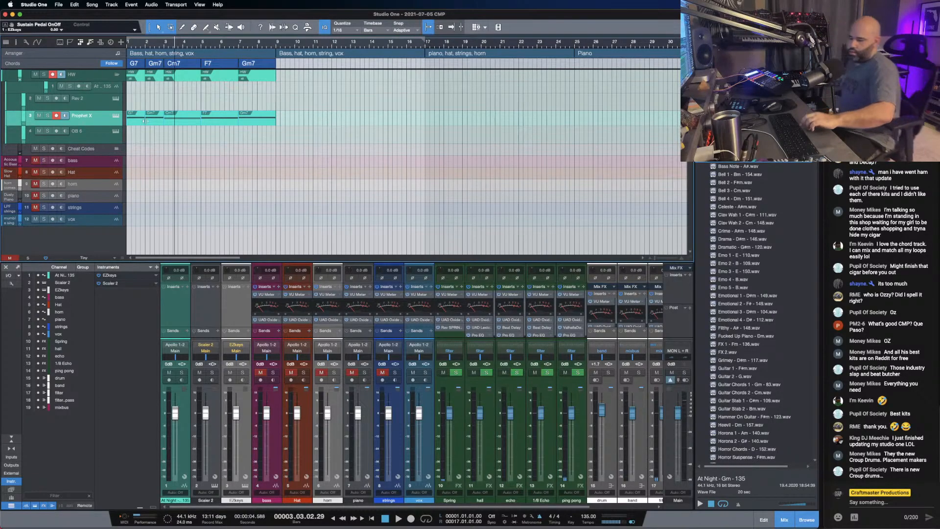
- Enlarge the Prophet X track and play back its chords from the start of the song
key(space)
key(space)
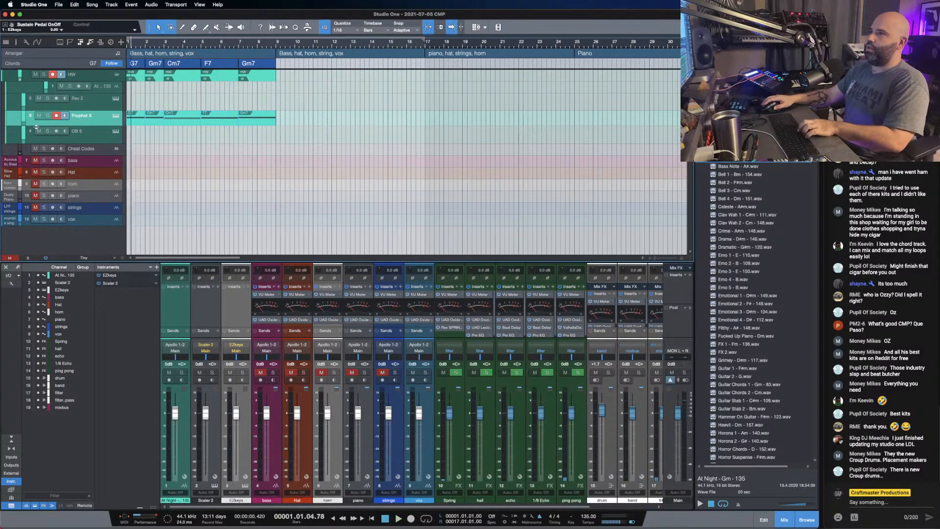
drag(100, 126, 100, 147)
key(space)
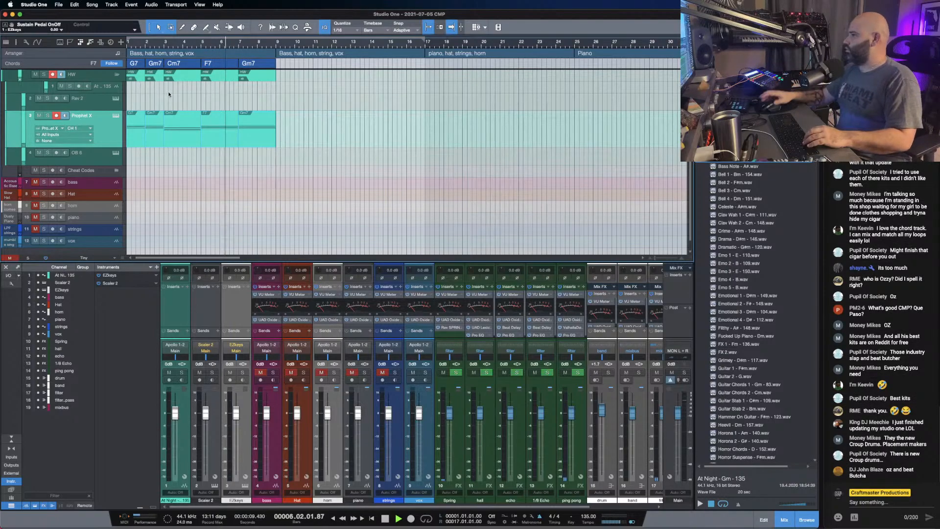
key(space)
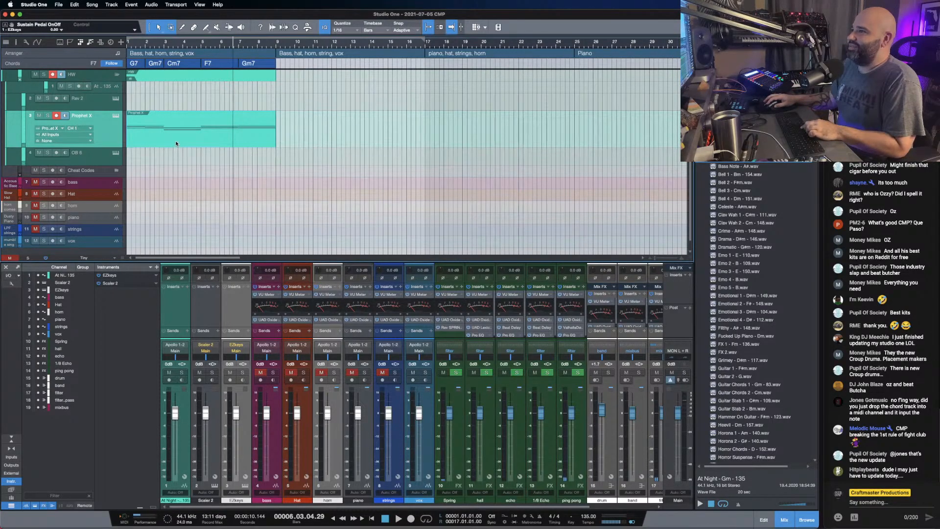
- Merge the Prophet X chord events into one part and open it in an enlarged note editor showing the whole progression
double_click(177, 143)
drag(258, 363, 258, 169)
scroll(367, 195, left, 3)
scroll(367, 195, down, 3)
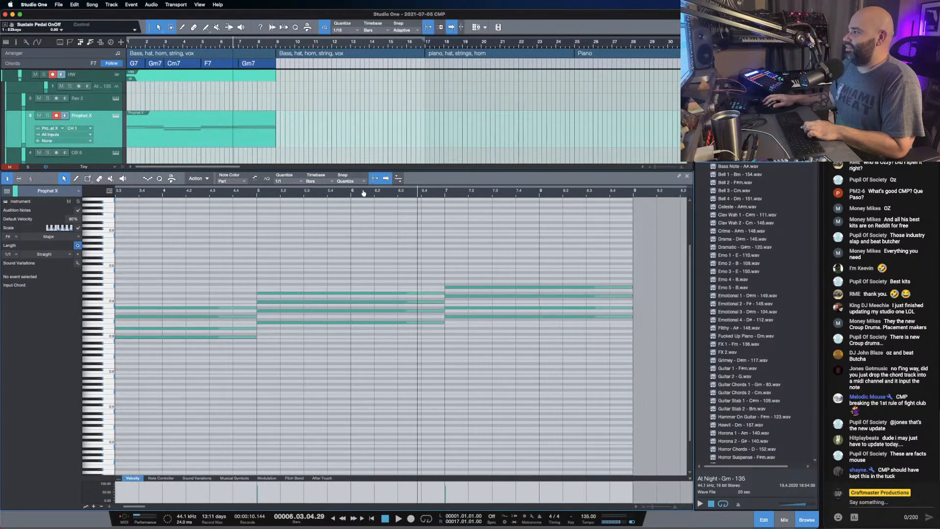
scroll(358, 346, left, 3)
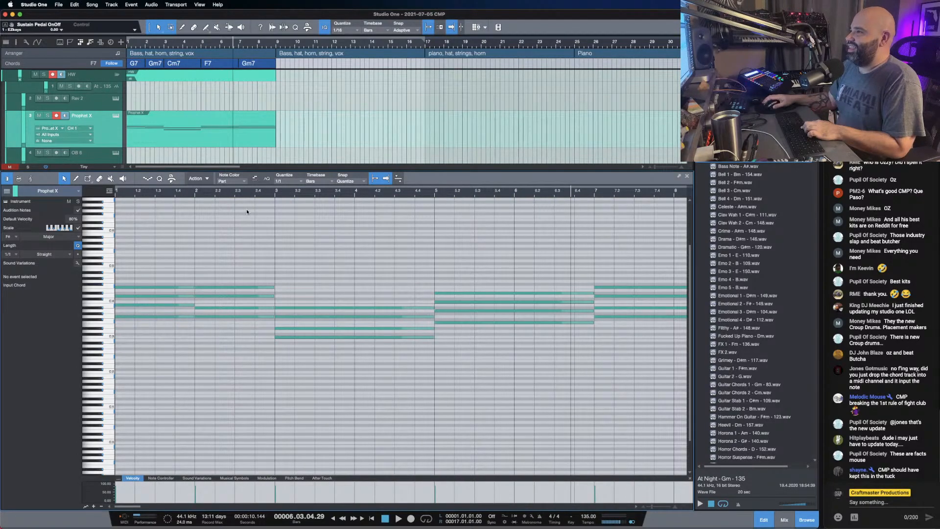
scroll(248, 192, down, 2)
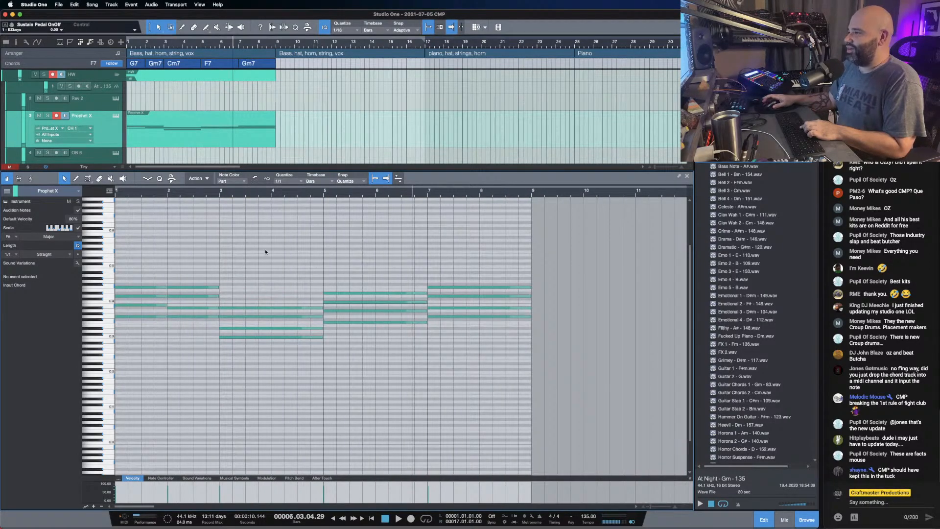
- Play back the Prophet X chord part from the start of the song
key(comma)
key(space)
key(comma)
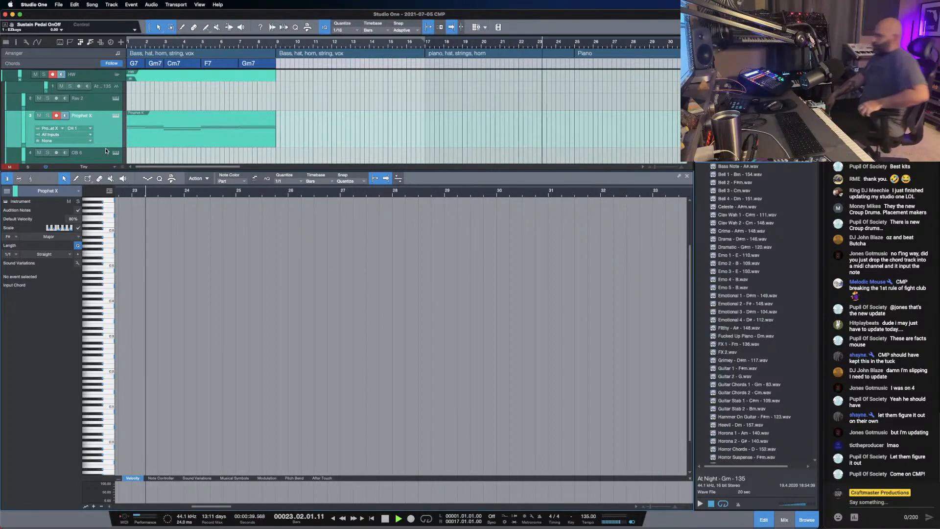
key(comma)
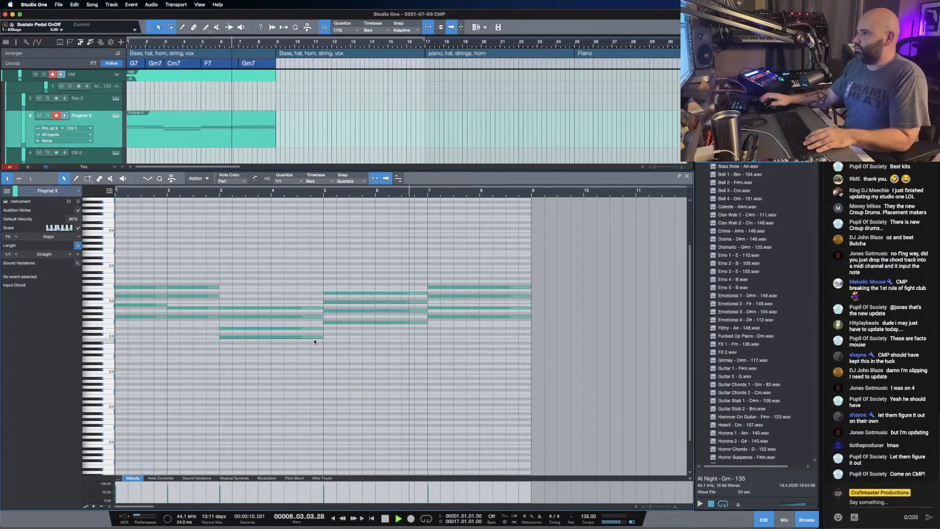
- Stop playback, set the loop range from bar 1 to bar 9, and restart from the beginning
key(space)
drag(534, 186, 115, 188)
key(comma)
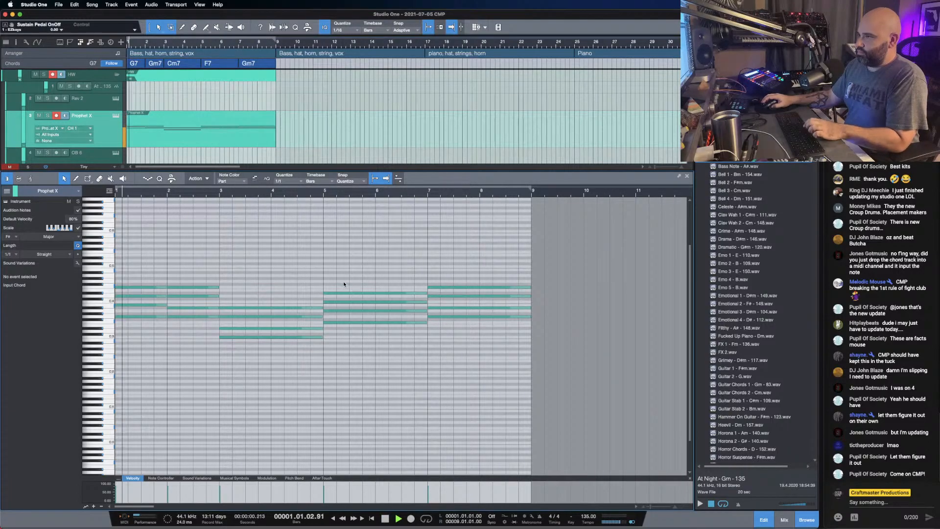
- Raise the C3 and D#3 notes of the Cm7 chord at bar 3 by one octave and listen to the progression
scroll(242, 350, up, 5)
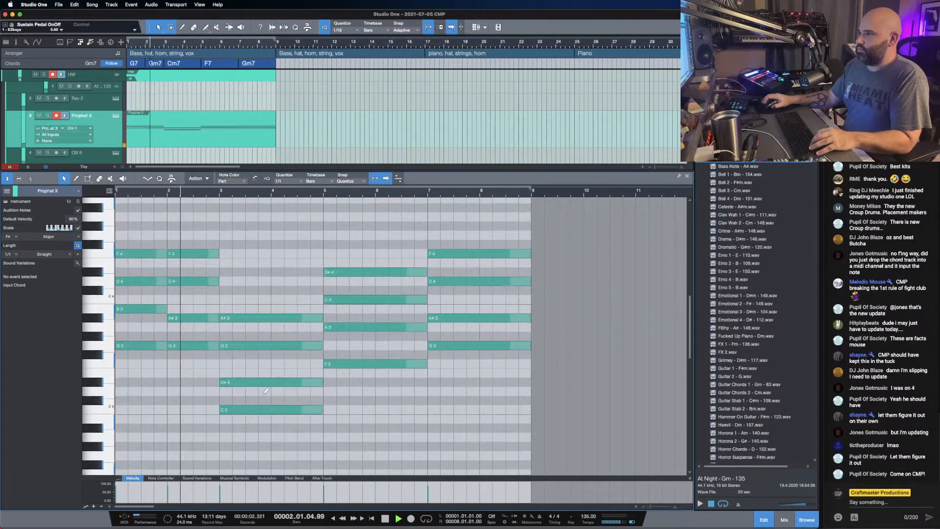
scroll(265, 391, down, 2)
drag(308, 434, 234, 387)
key(shift+Up)
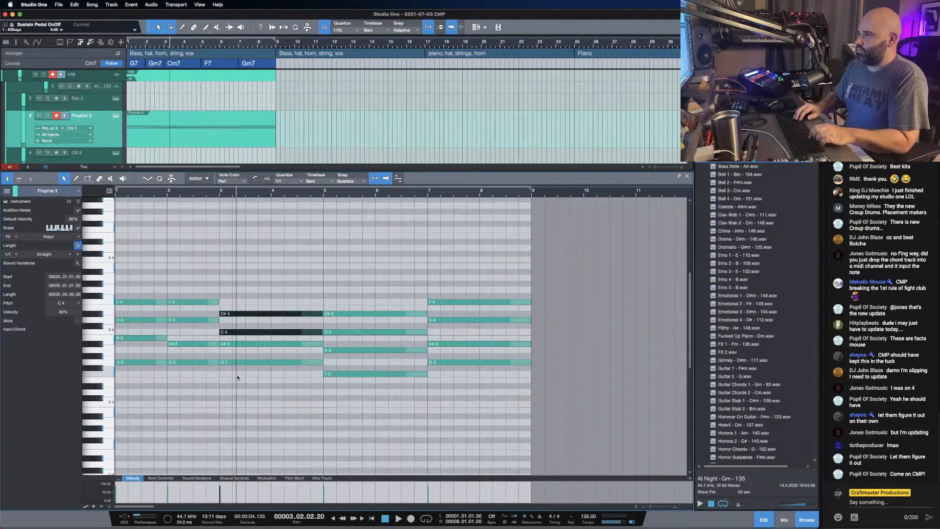
key(space)
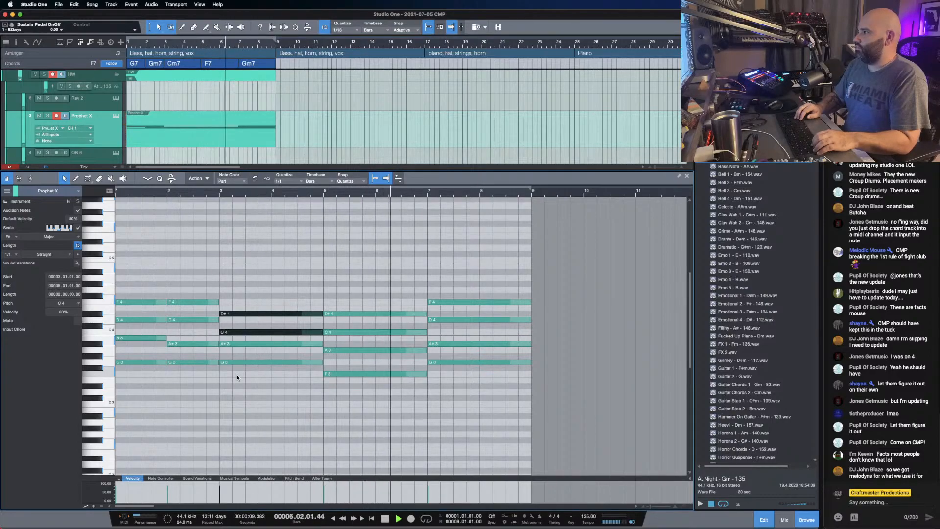
key(space)
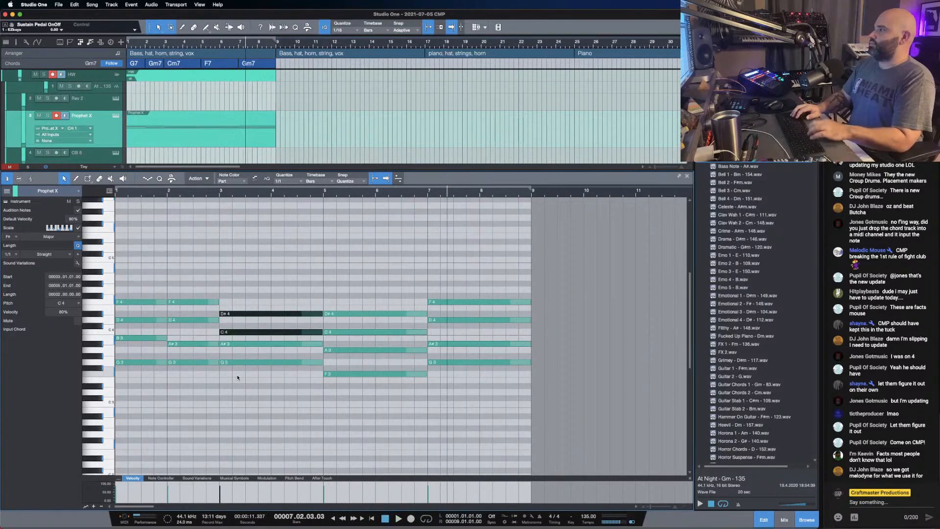
click(242, 279)
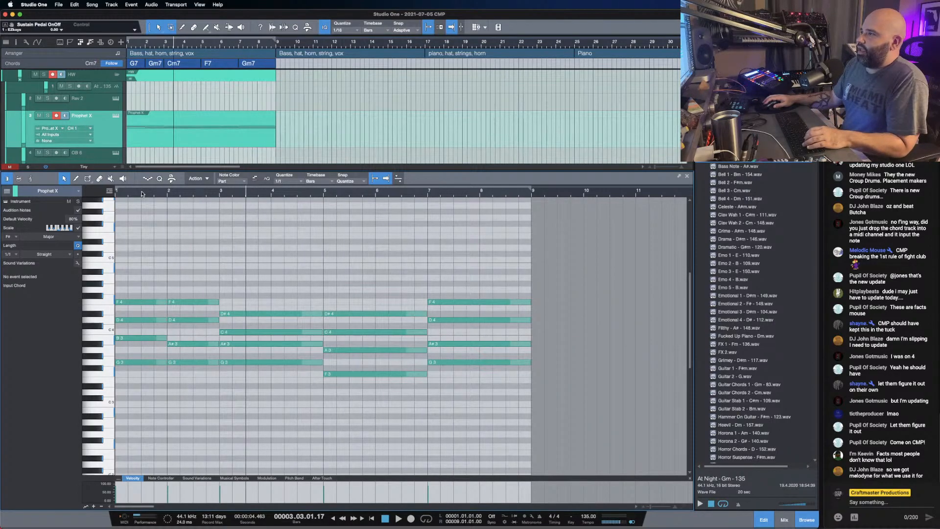
- Set the note editor's quantize value to 1/8 and return playback to the start of the song
drag(149, 191, 194, 196)
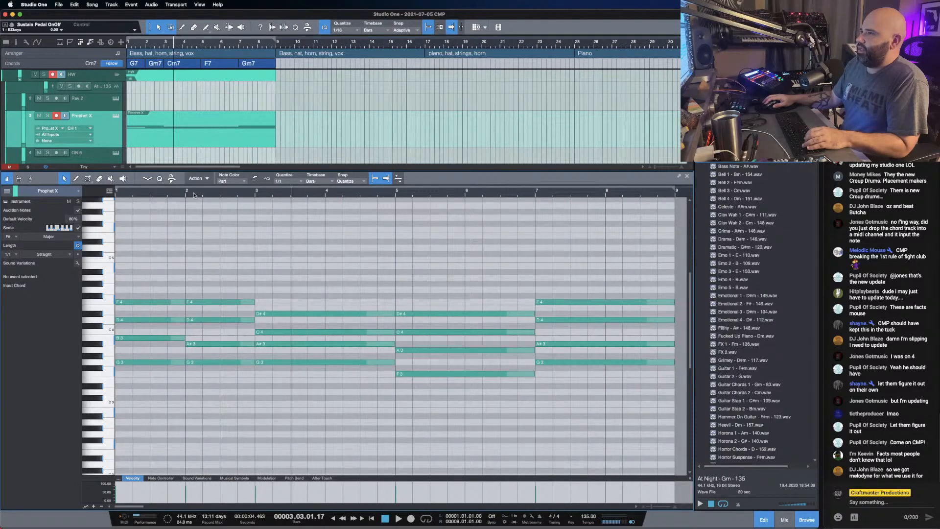
click(278, 181)
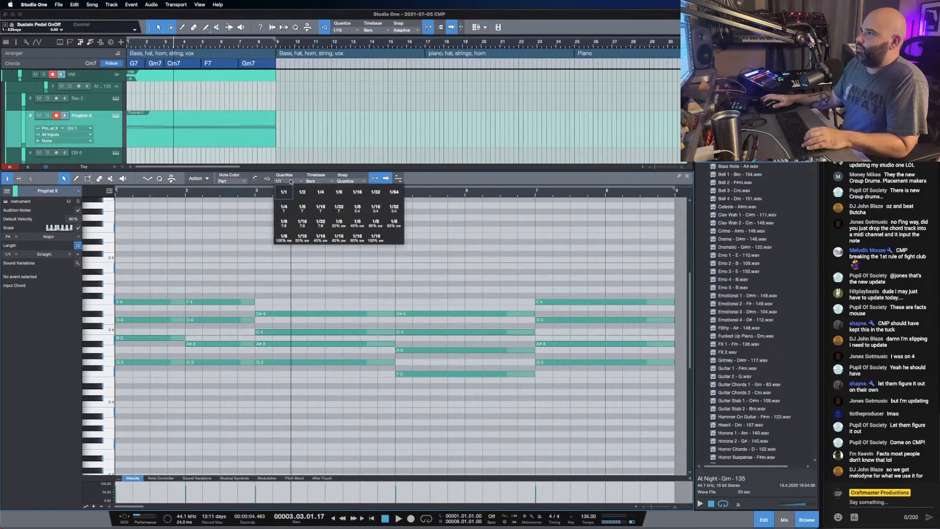
click(337, 192)
key(comma)
key(space)
key(comma)
key(comma)
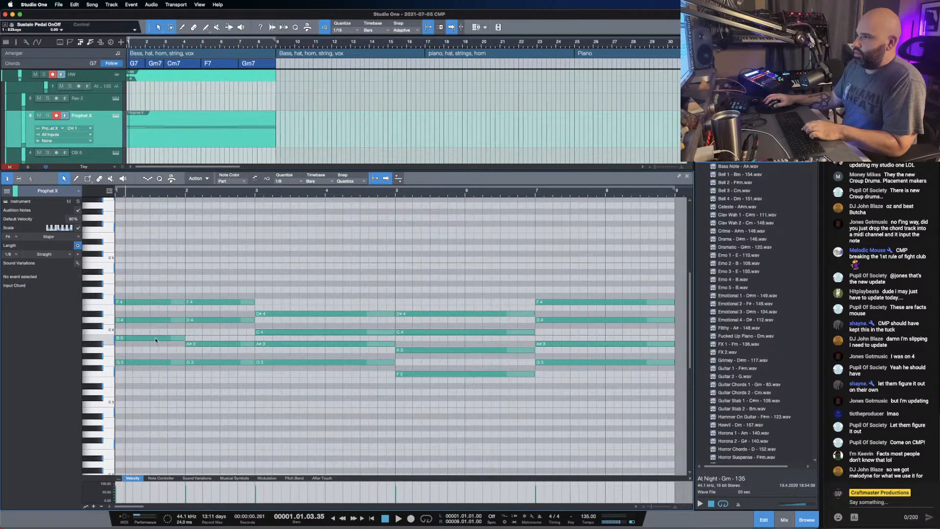
- Split the B3 note of the bar 1 chord at beat 3 and listen briefly to it
key(2)
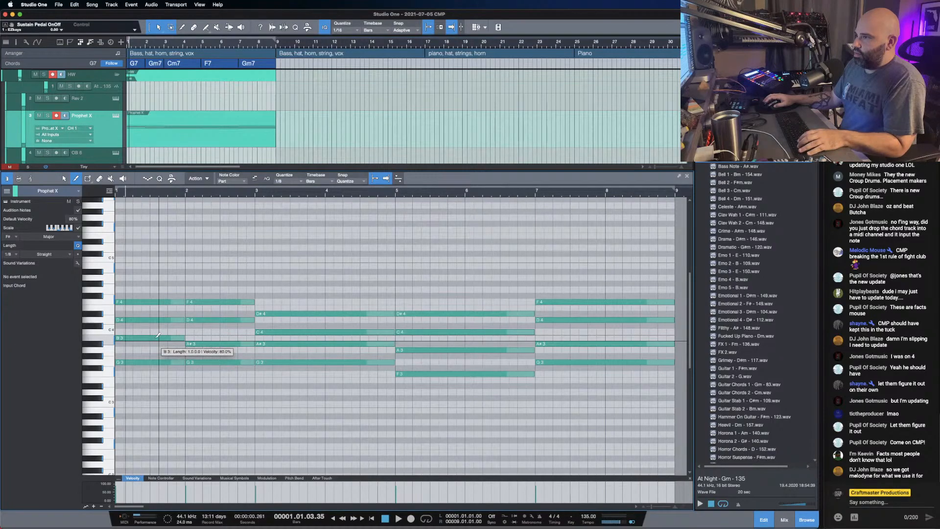
click(157, 336)
key(space)
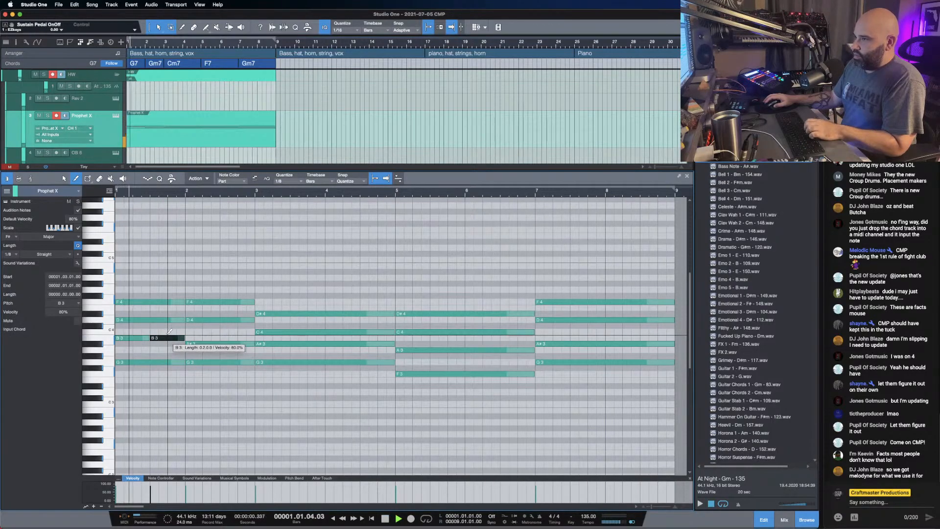
key(space)
- In the bar 2 Gm7 chord, split the F4 note an eighth note after the downbeat and the D4 note at beat 2
click(196, 302)
click(196, 320)
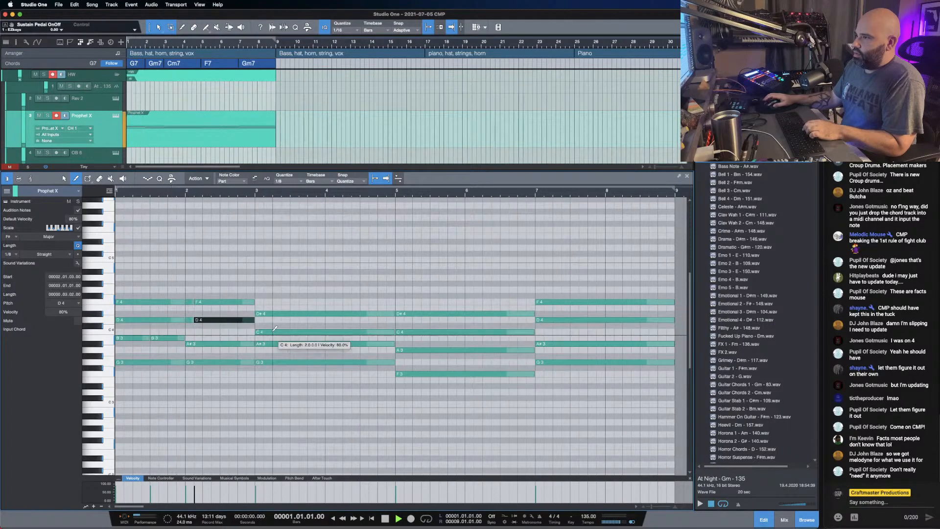
key(space)
click(201, 302)
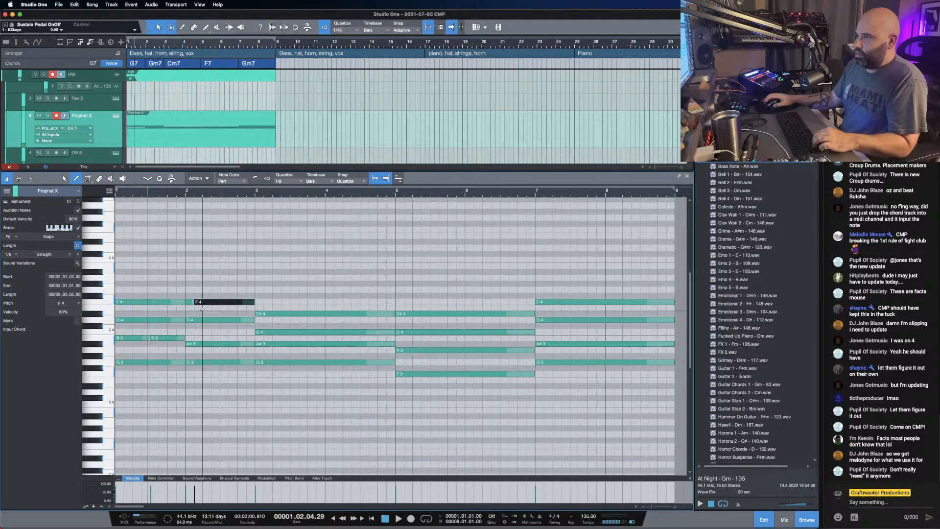
click(202, 319)
- Play the first bars of the progression repeatedly from the start to check the rhythm of the split notes
key(space)
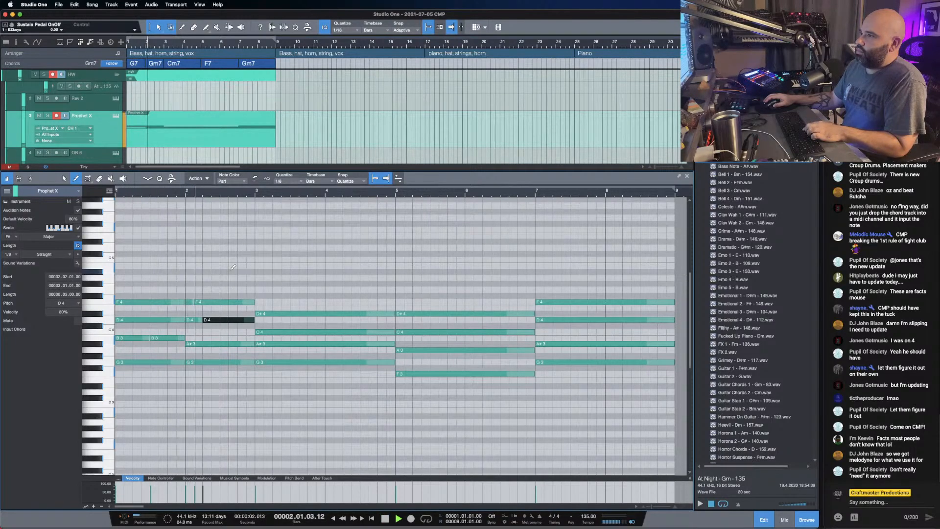
key(space)
key(space)
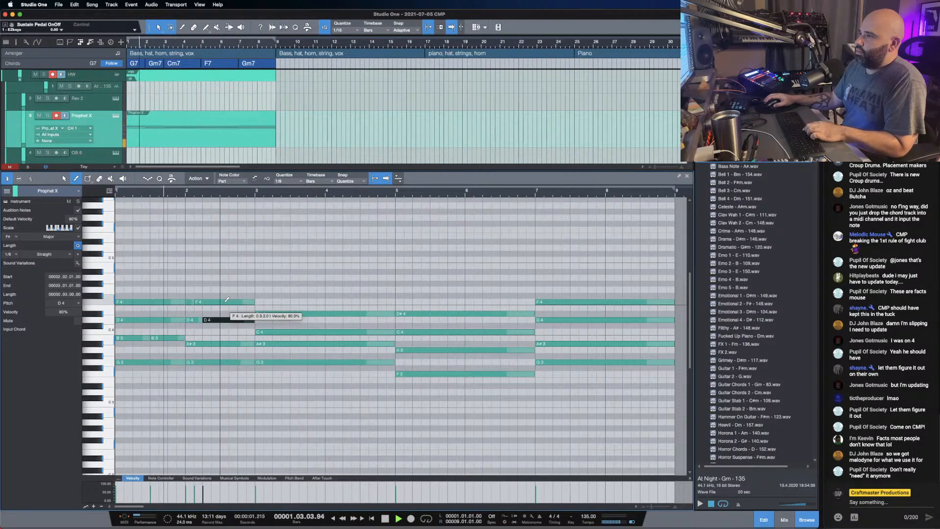
key(space)
key(space)
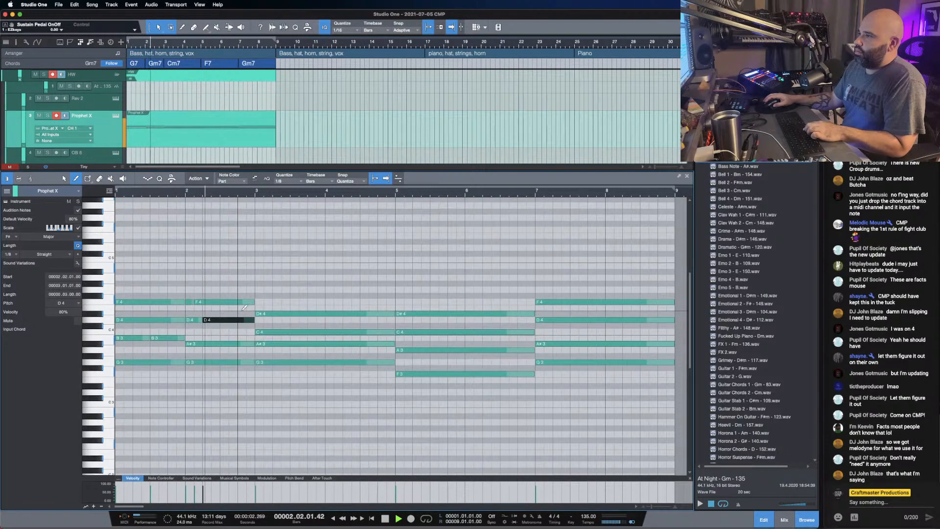
key(space)
key(space)
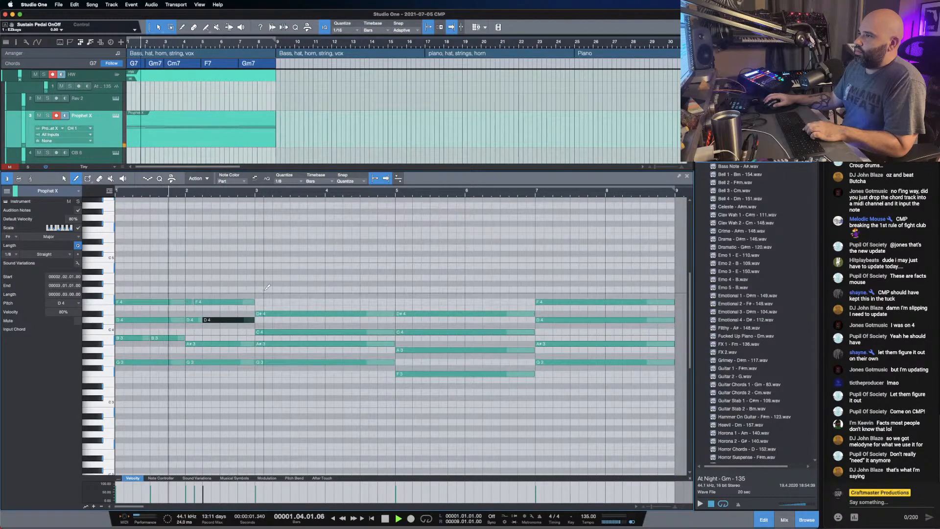
key(space)
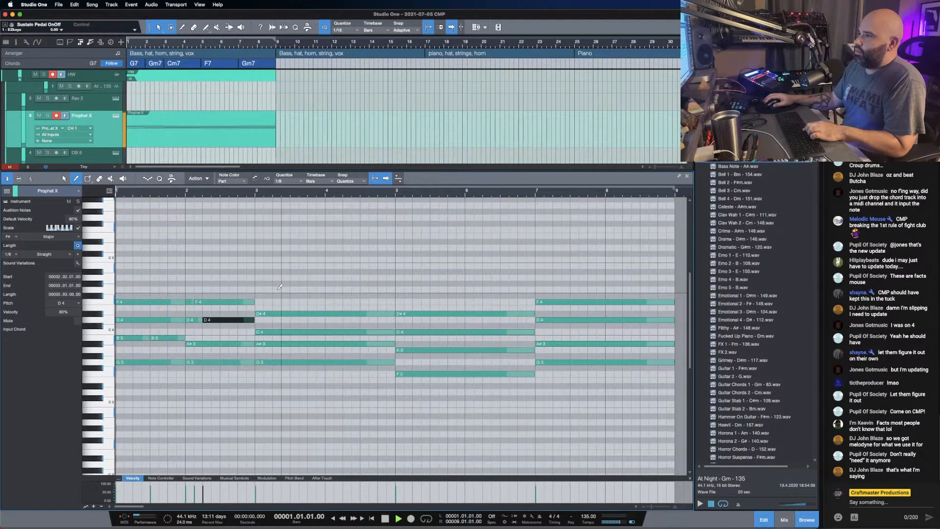
- Set the quantize value to 1/64 and add a very short B3 note just before the bar 3 chord
drag(257, 193, 263, 206)
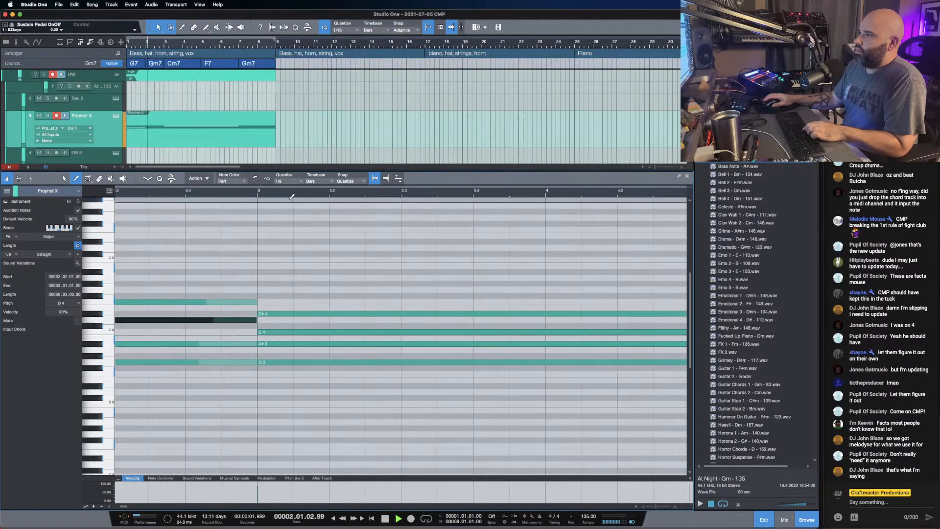
key(space)
key(space)
key(space)
click(300, 181)
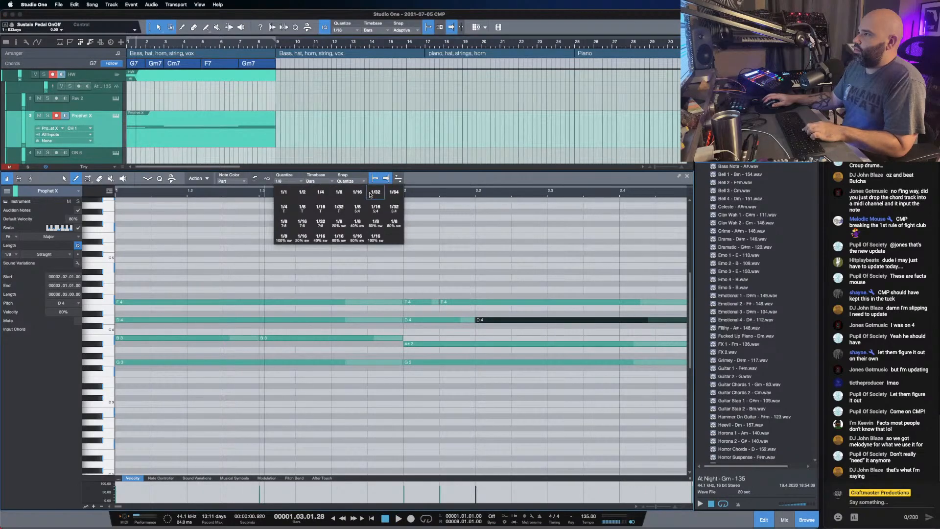
click(389, 194)
scroll(351, 330, right, 5)
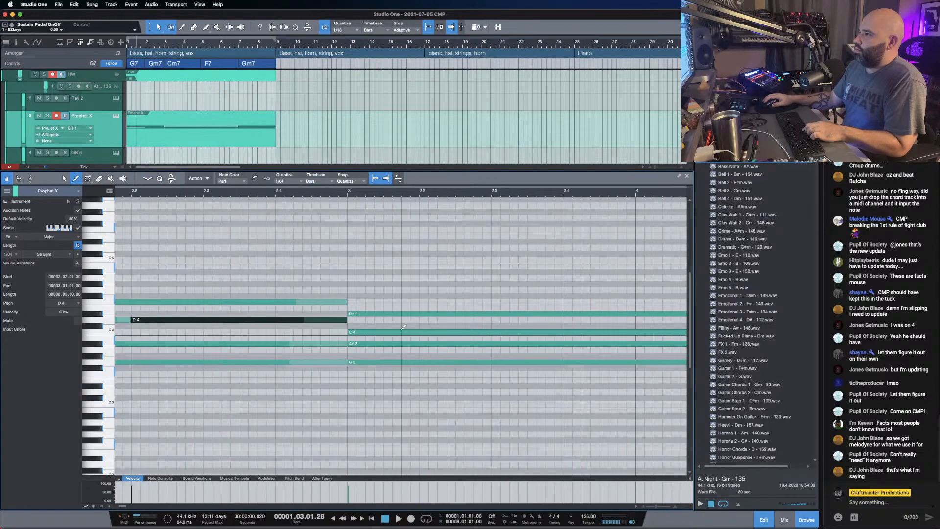
click(344, 337)
key(1)
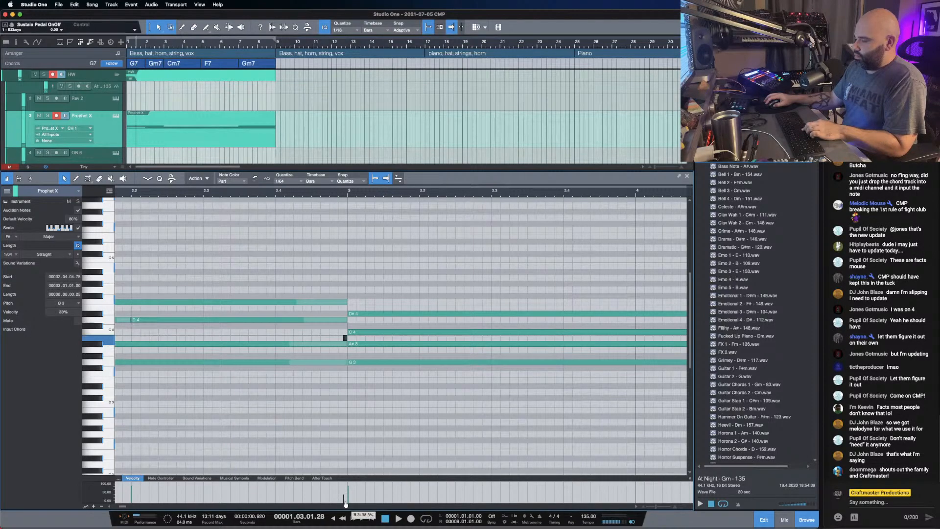
- Lower the velocity of the short B3 note before bar 3 to 37% and listen to the transition
drag(346, 503, 345, 505)
key(space)
drag(314, 192, 288, 186)
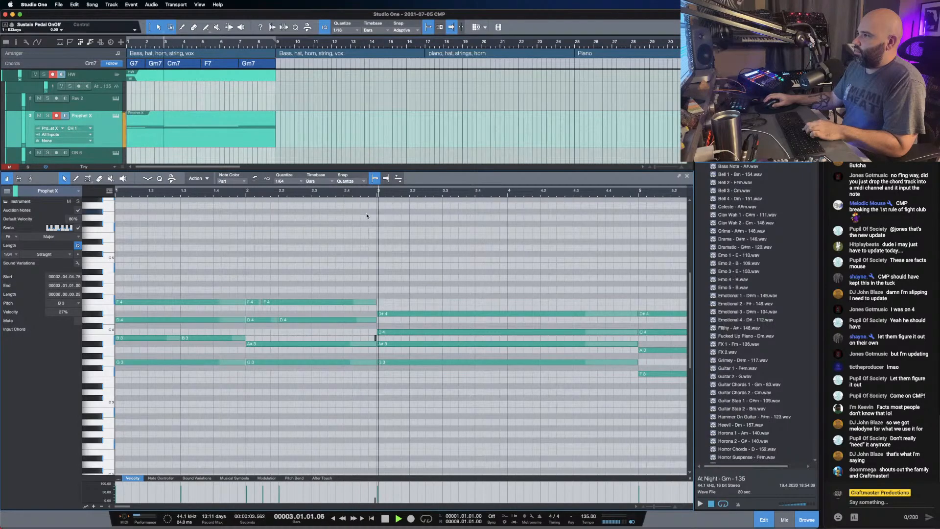
key(space)
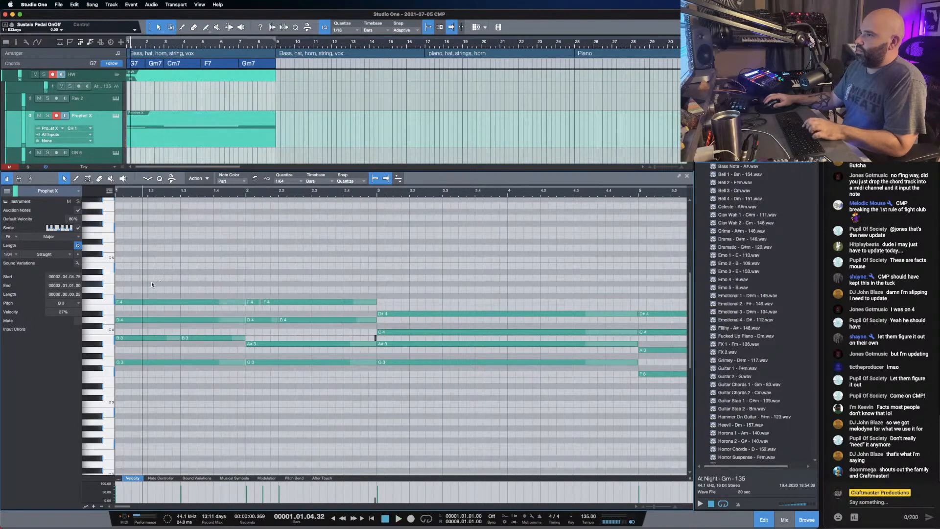
- Strum the chords starting at bars 1, 2 and 3 by staggering their note starts slightly from lowest to highest, and listen back
drag(151, 269, 158, 391)
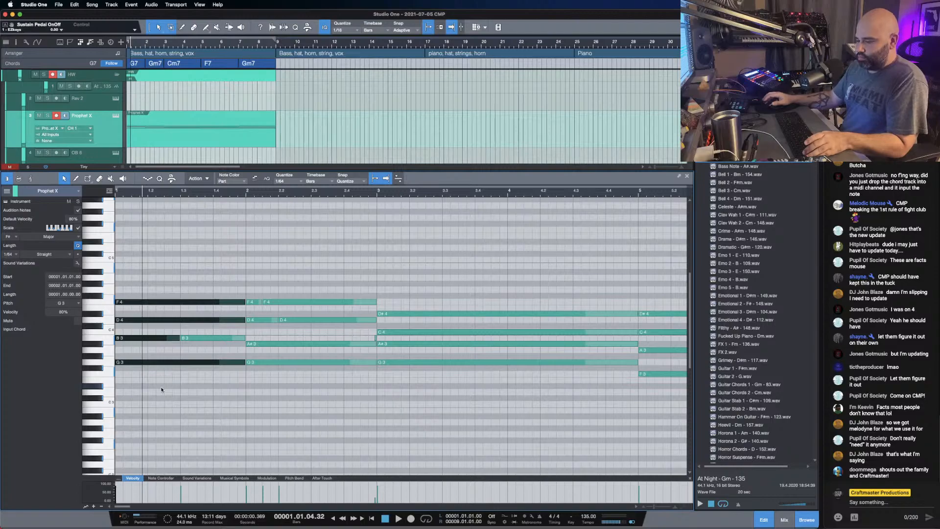
key(space)
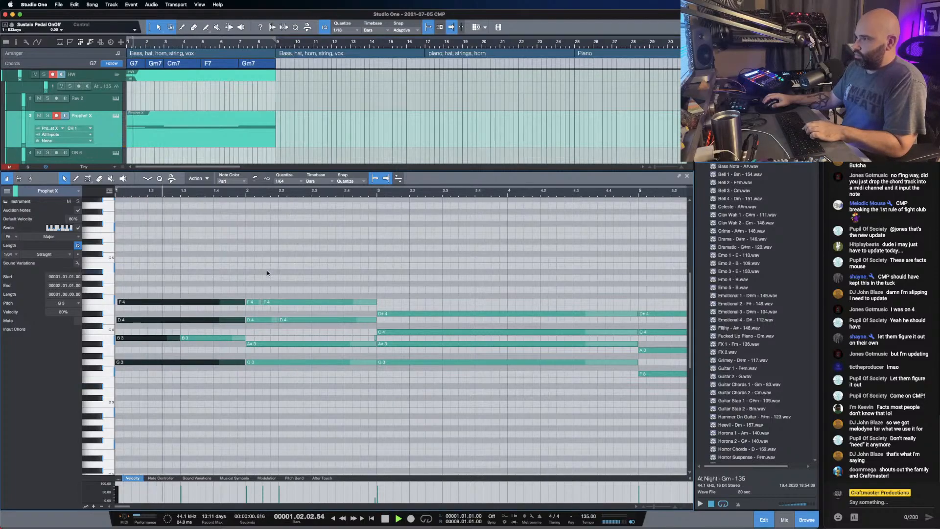
drag(254, 283, 259, 366)
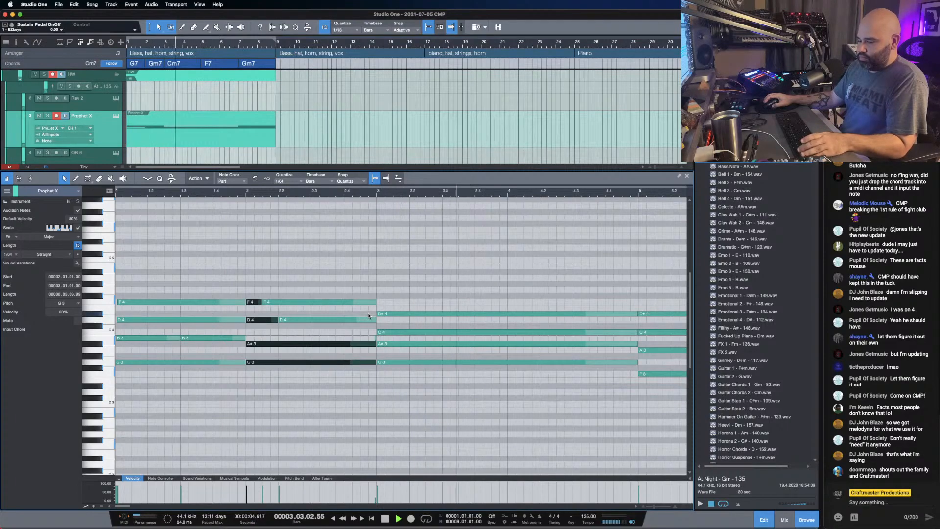
drag(390, 298, 408, 374)
key(space)
key(space)
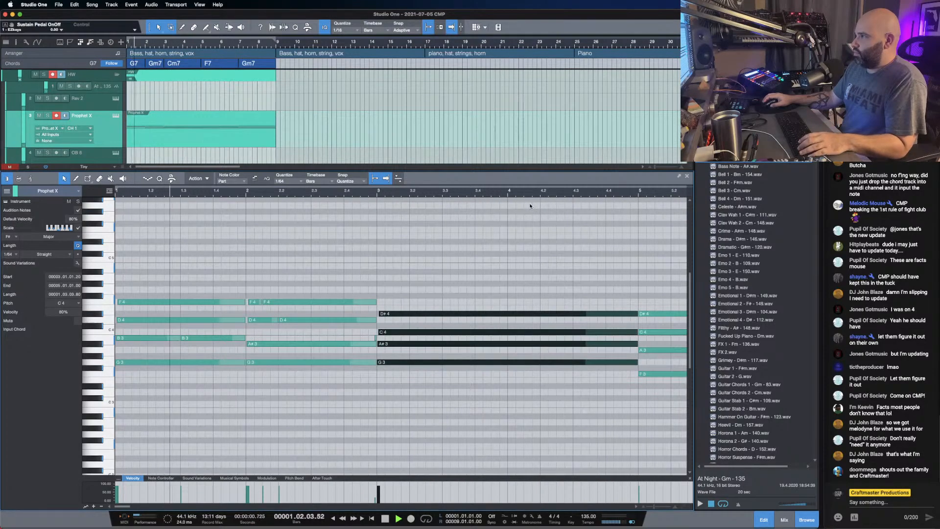
- Replace the chords from bar 5 to bar 9 with a duplicate of the first four bars and play the result
scroll(505, 189, down, 6)
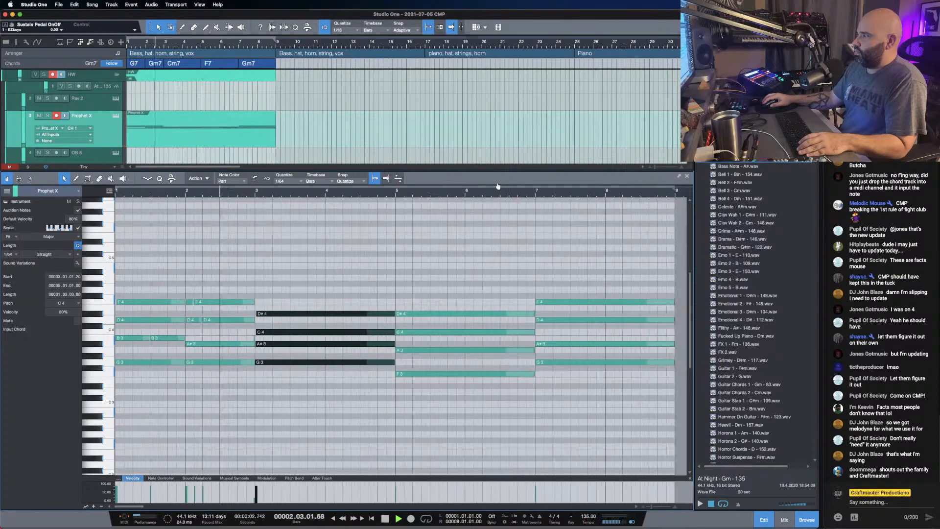
drag(435, 251, 558, 391)
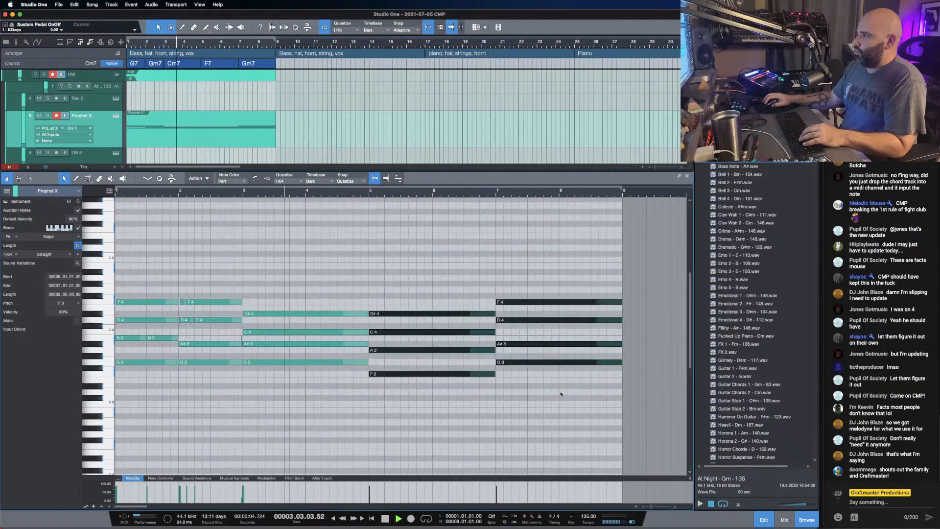
key(Delete)
key(ctrl+a)
key(d)
key(space)
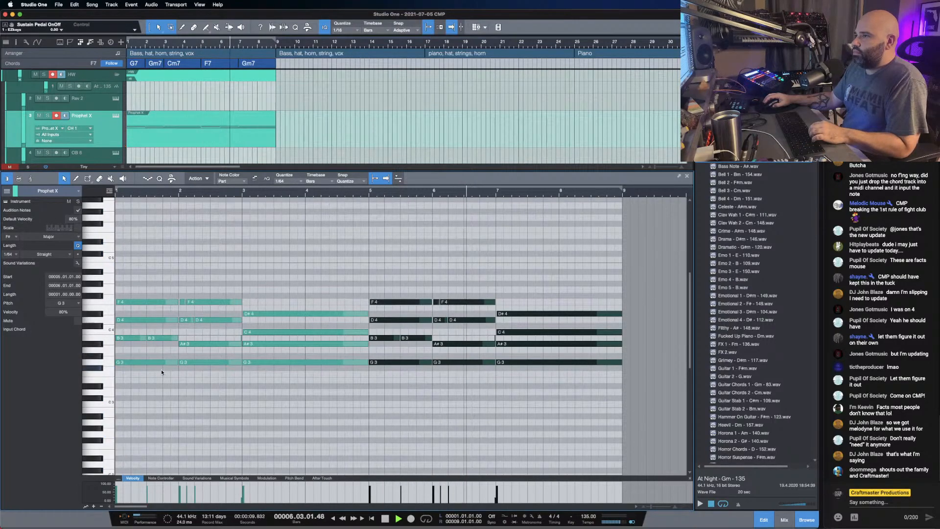
key(space)
key(comma)
key(space)
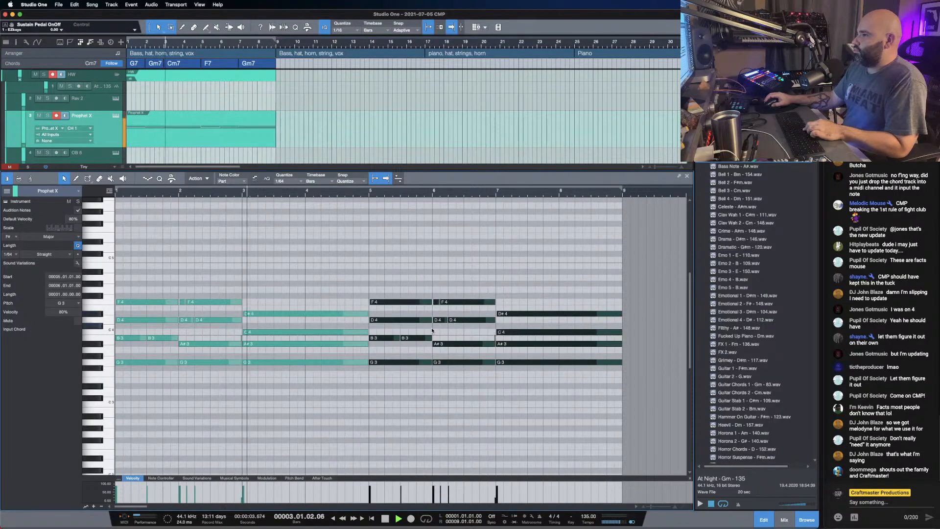
- Split the held Cm7 notes within bar 4: D#4 at beats 1 and 3, C4 an eighth note after beat 3, and A#3 at beat 4
key(3)
key(2)
click(305, 315)
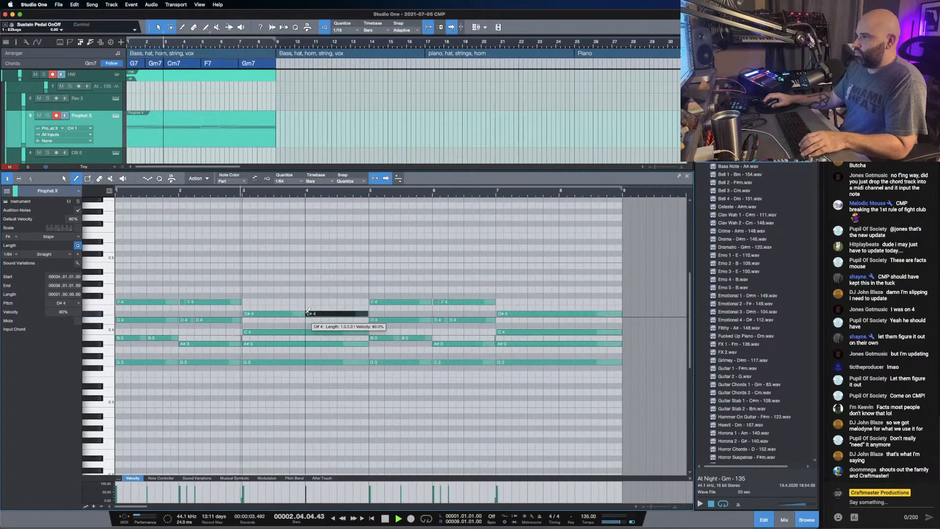
click(338, 314)
click(346, 332)
click(355, 344)
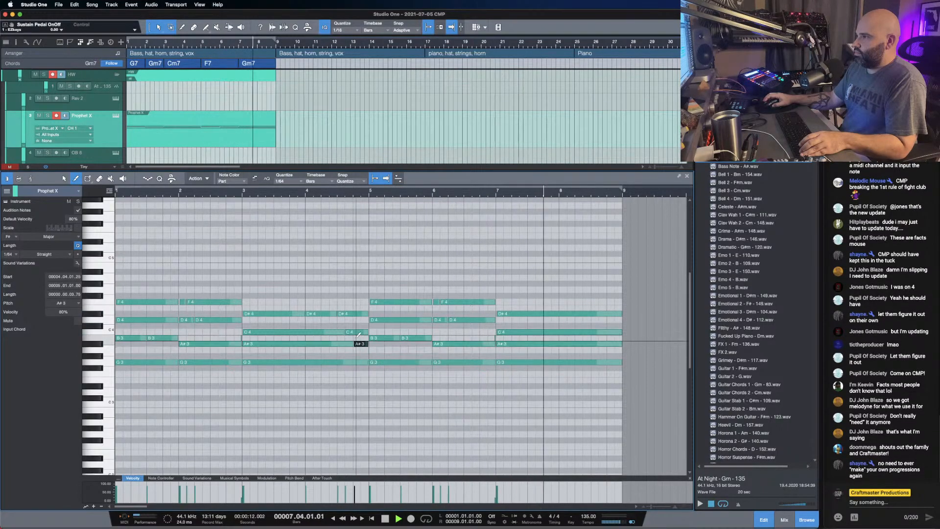
key(comma)
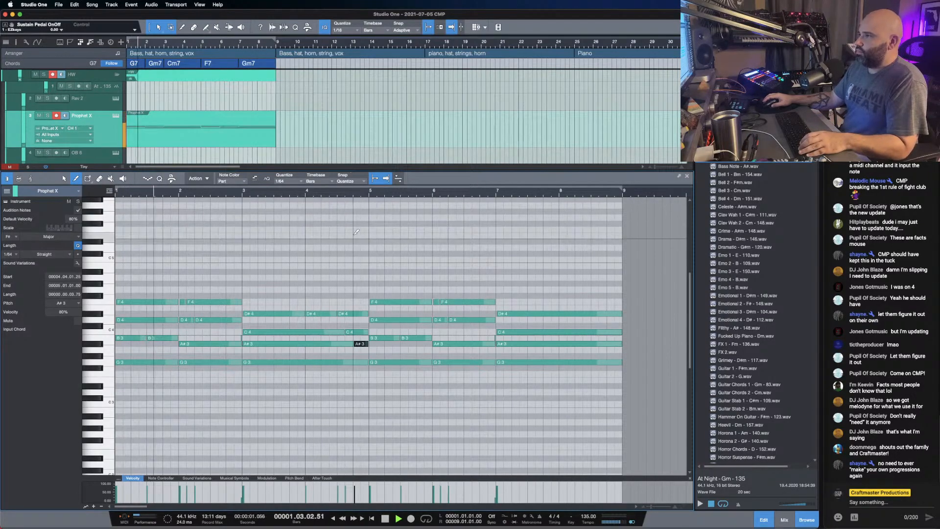
- Add a very short D4 note just before the D#4 at beat 3 of bar 4 and listen from bar 4
key(1)
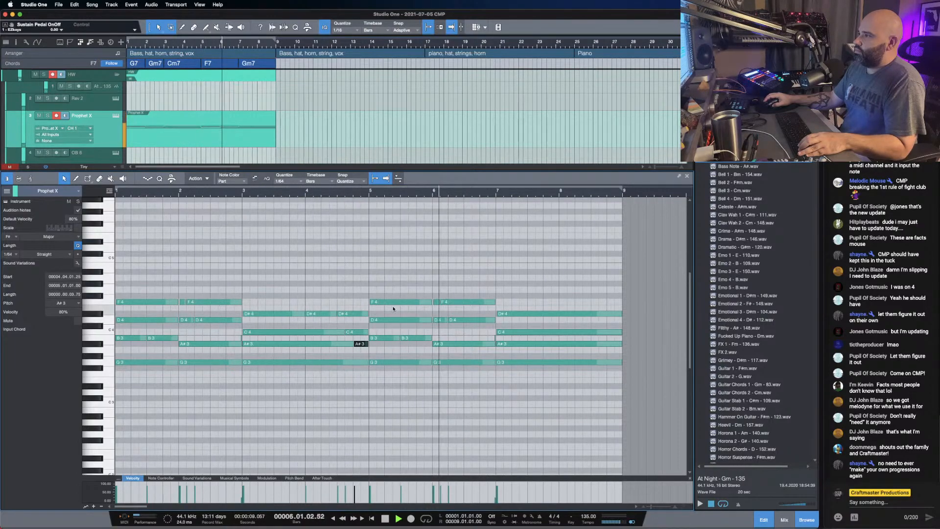
drag(395, 275, 492, 292)
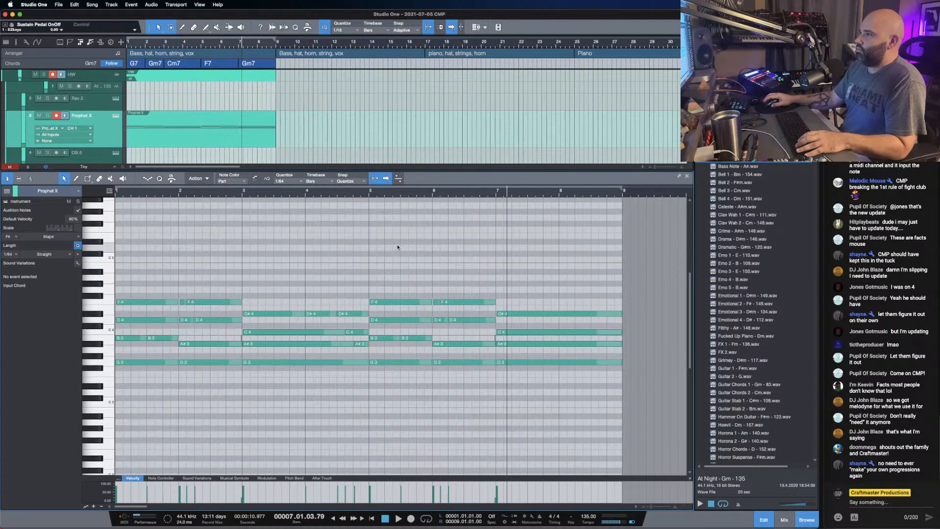
key(comma)
key(space)
drag(364, 192, 382, 210)
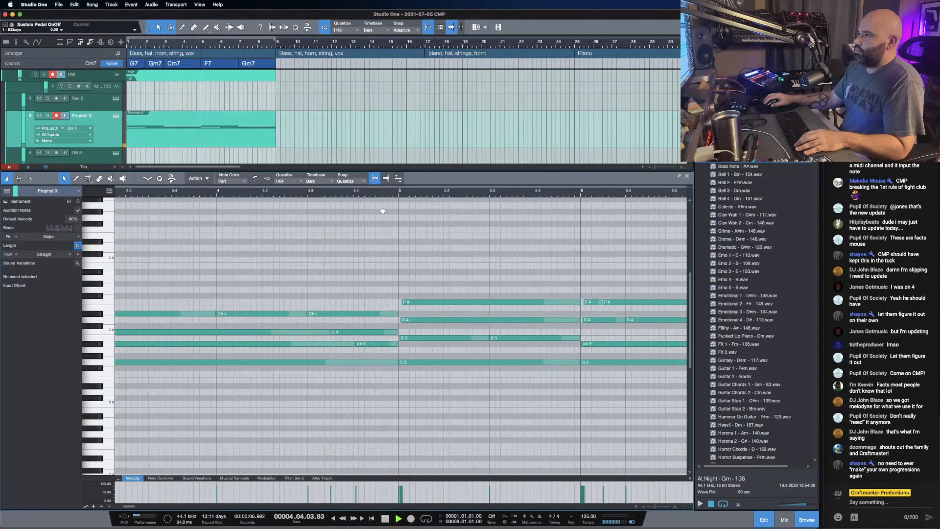
double_click(304, 320)
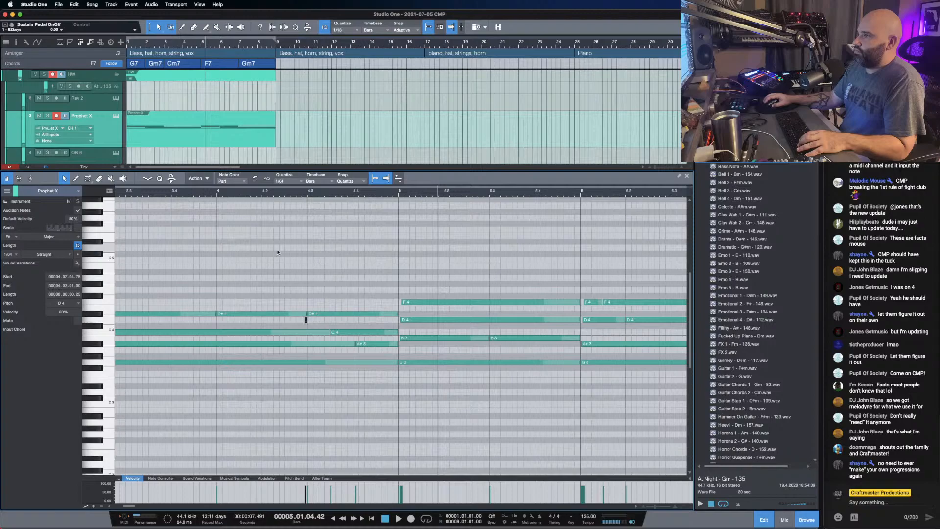
click(237, 191)
key(space)
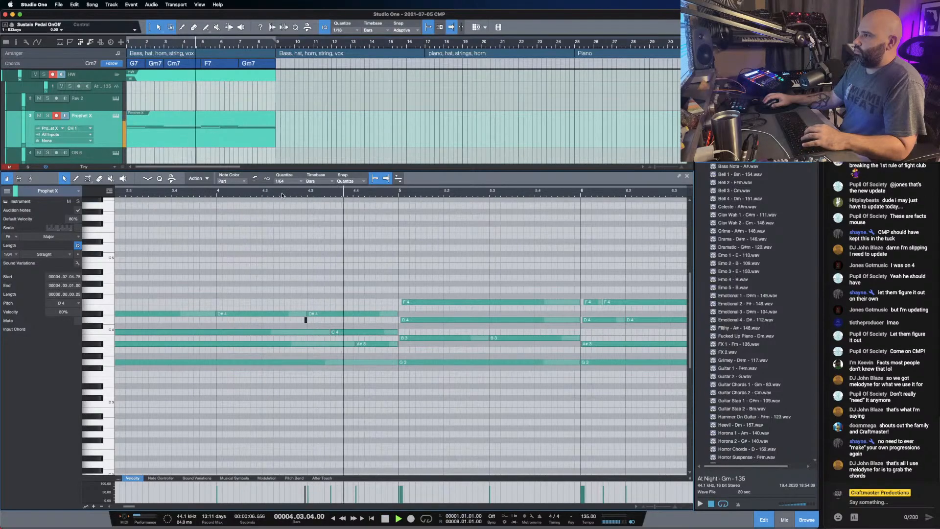
- Lower the velocity of the short D4 note in bar 4 to 47% and review the whole progression
drag(289, 191, 421, 462)
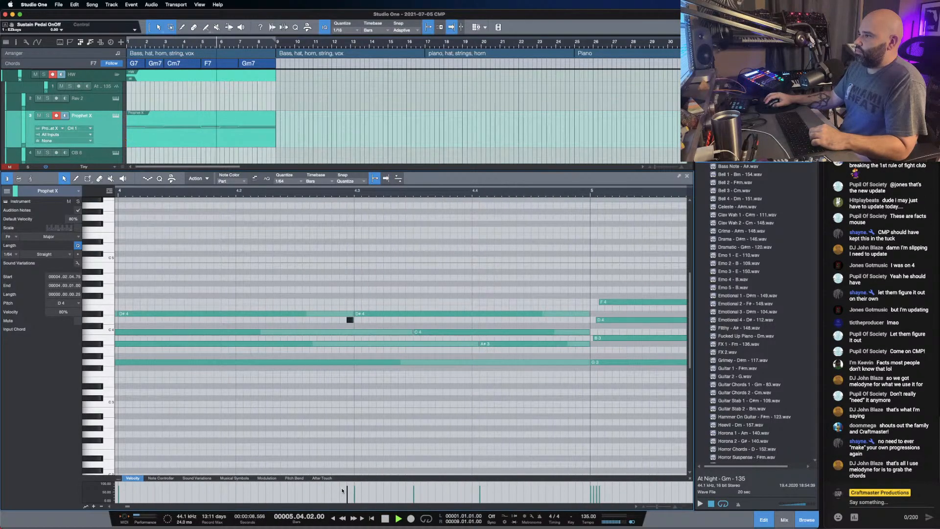
drag(349, 499, 350, 498)
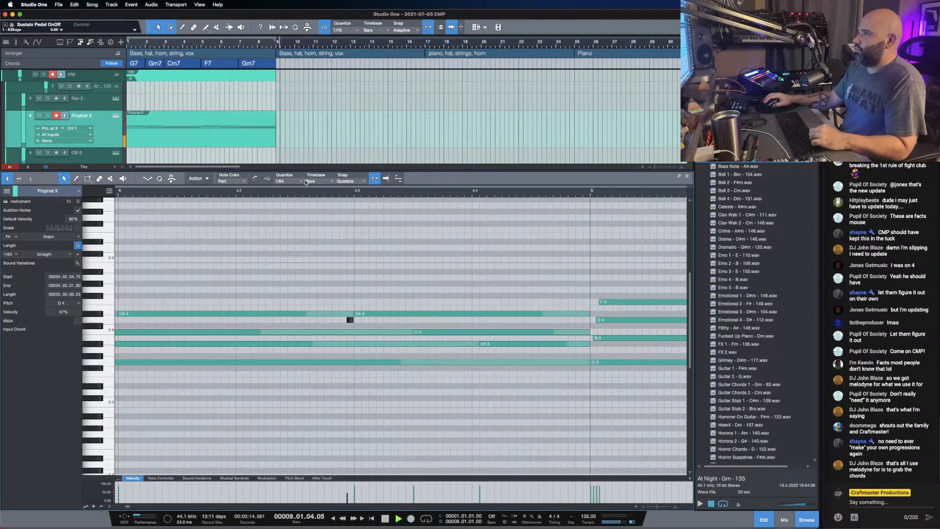
drag(304, 190, 314, 174)
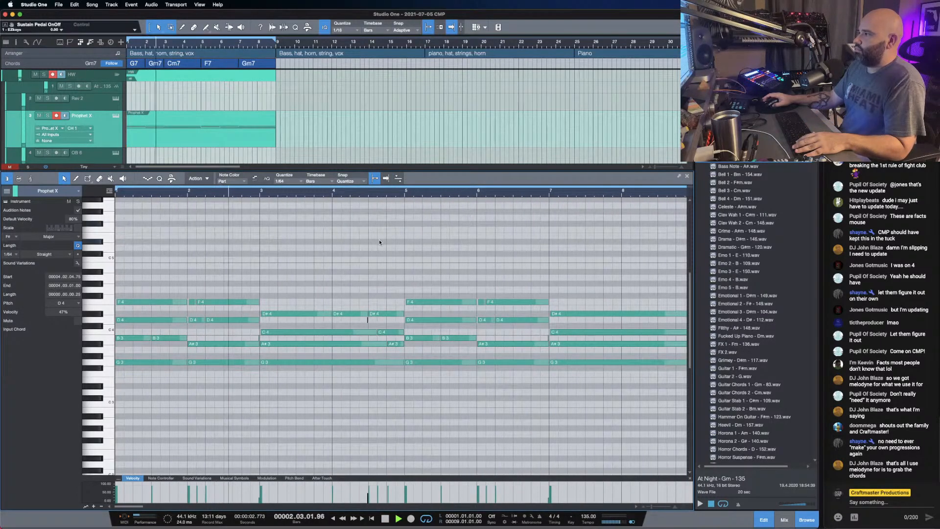